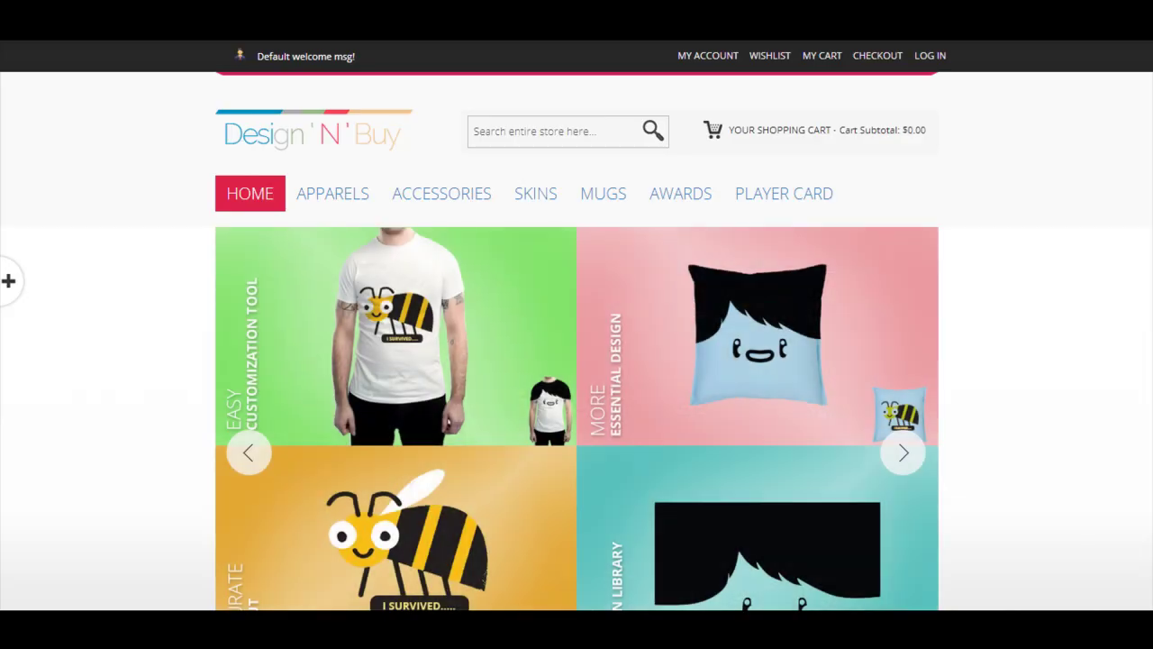
# Step: Scroll down the Design'N'Buy demo store home page past the intro slides
pyautogui.scroll(-2, 577, 325)
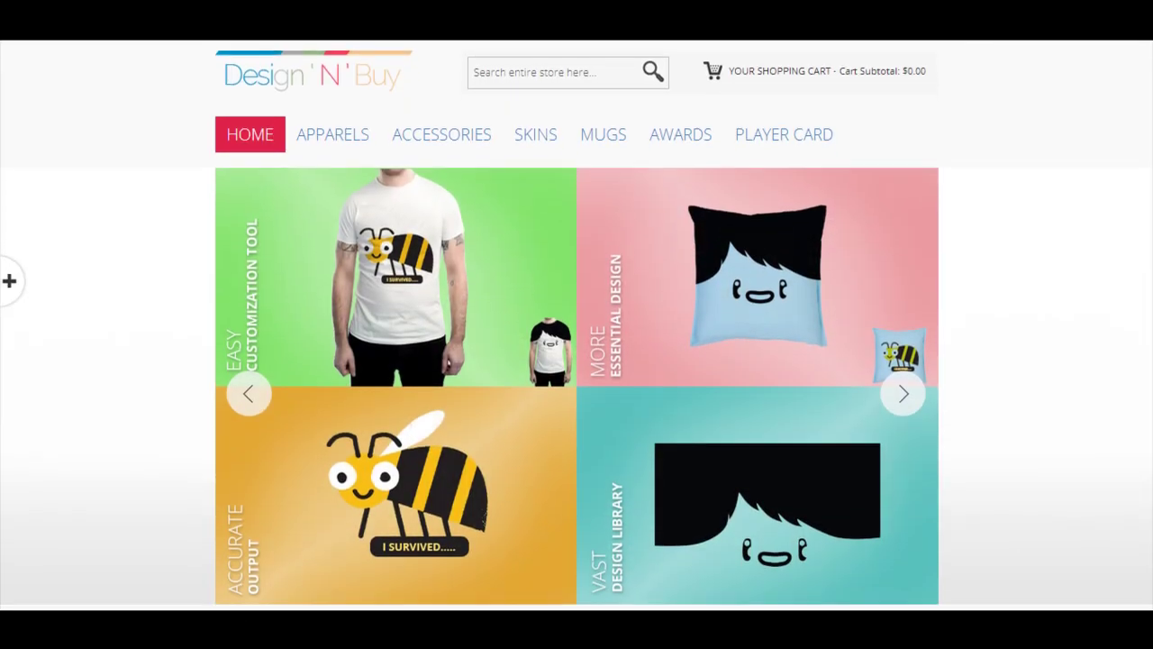
# Step: Scroll to Featured Products and open the Man's Half sleeve Tshirt product page
pyautogui.scroll(-3, 577, 324)
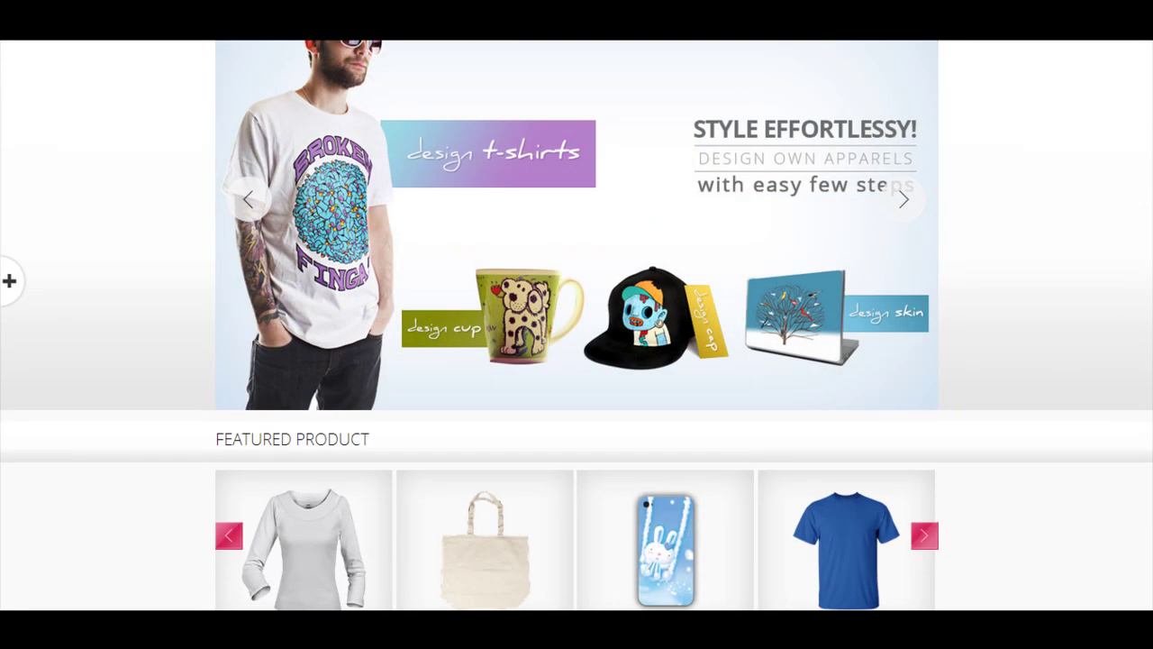
pyautogui.scroll(-3, 577, 324)
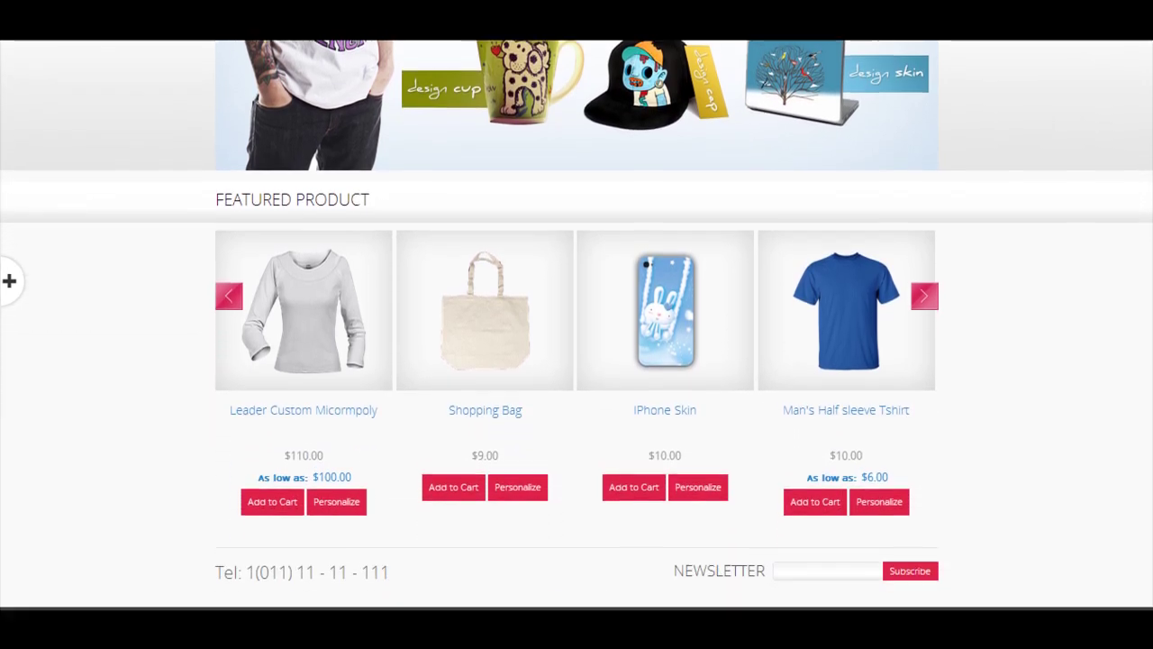
pyautogui.scroll(-1, 576, 324)
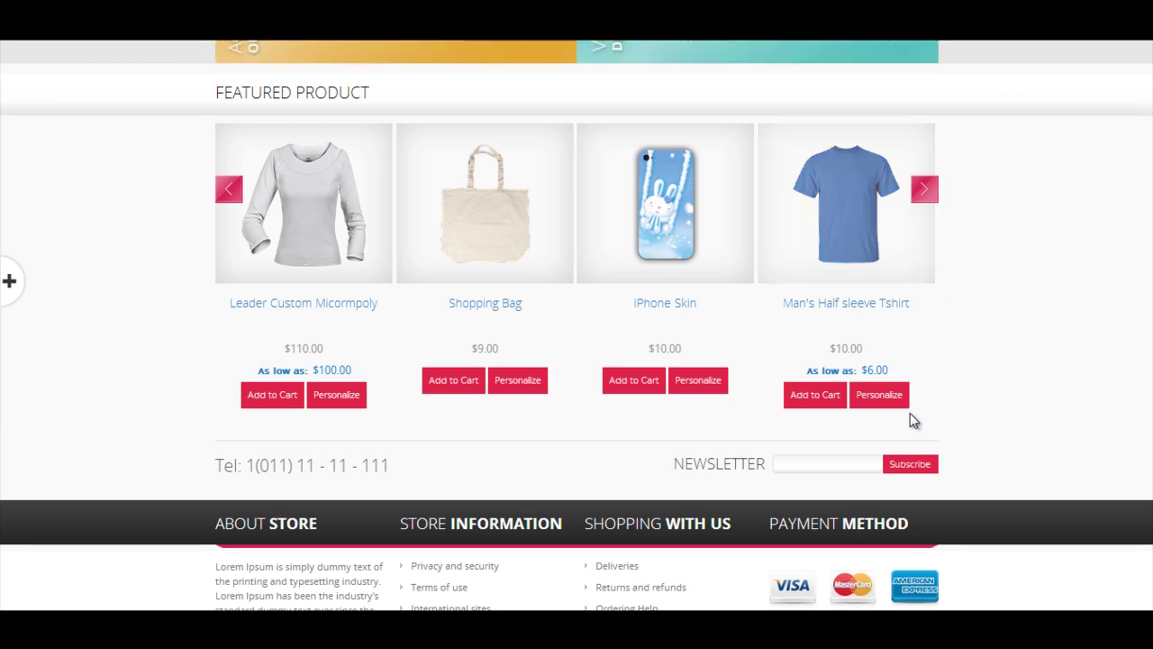
pyautogui.click(878, 396)
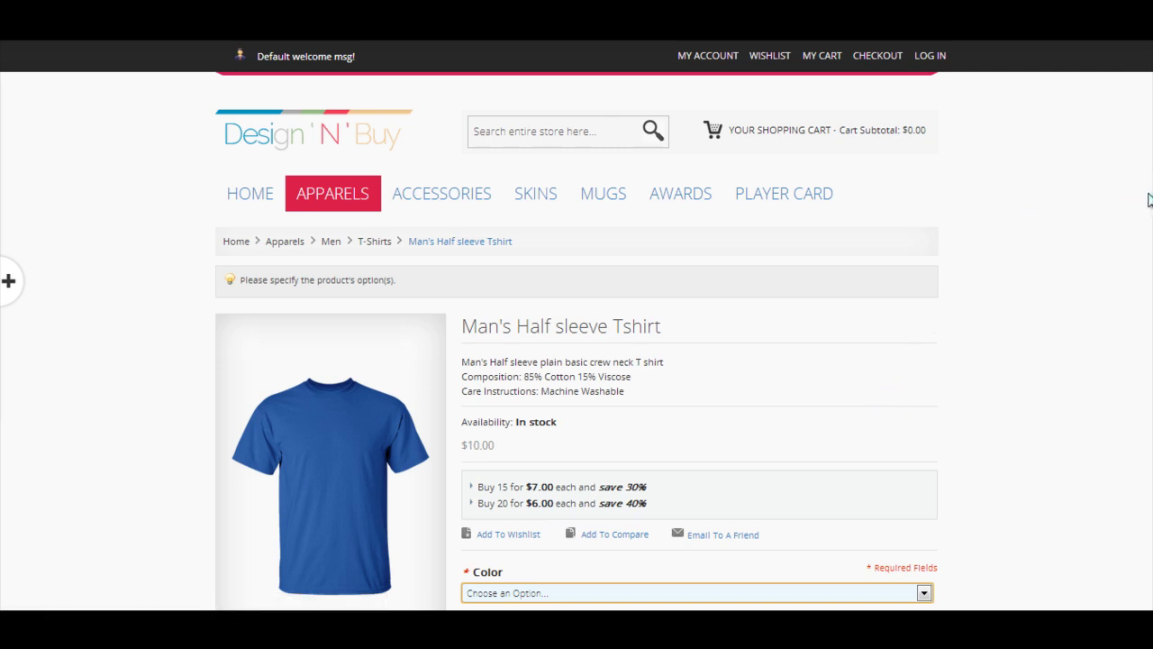
# Step: Choose Blue as the colour and size L, then personalize the shirt
pyautogui.scroll(-2, 576, 324)
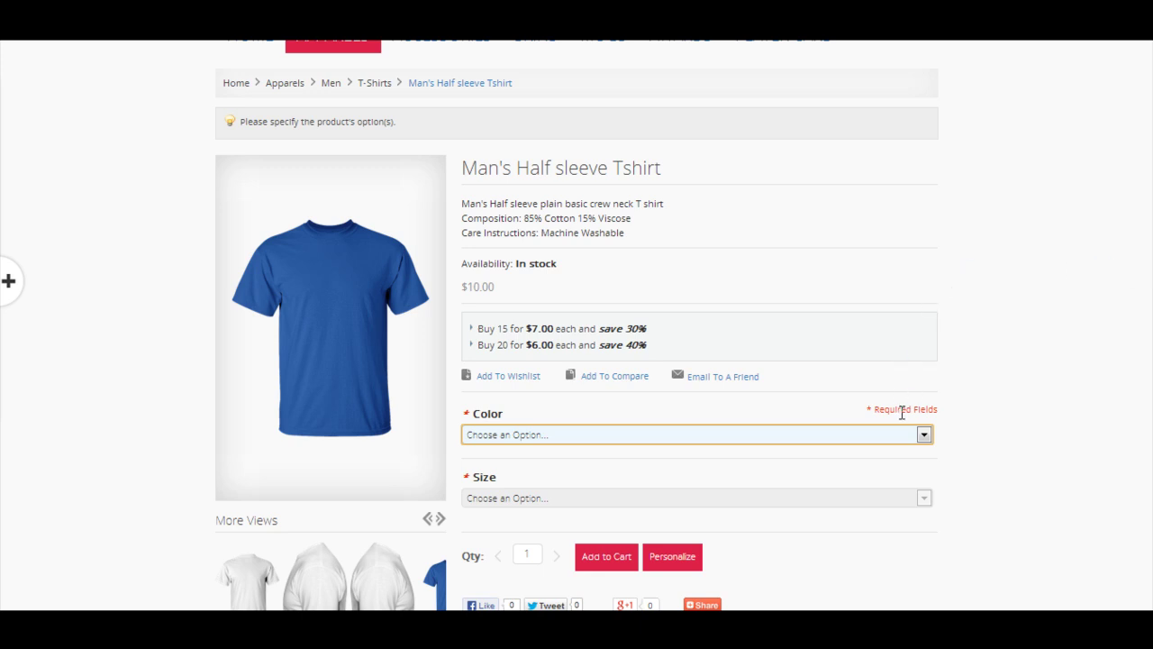
pyautogui.click(923, 435)
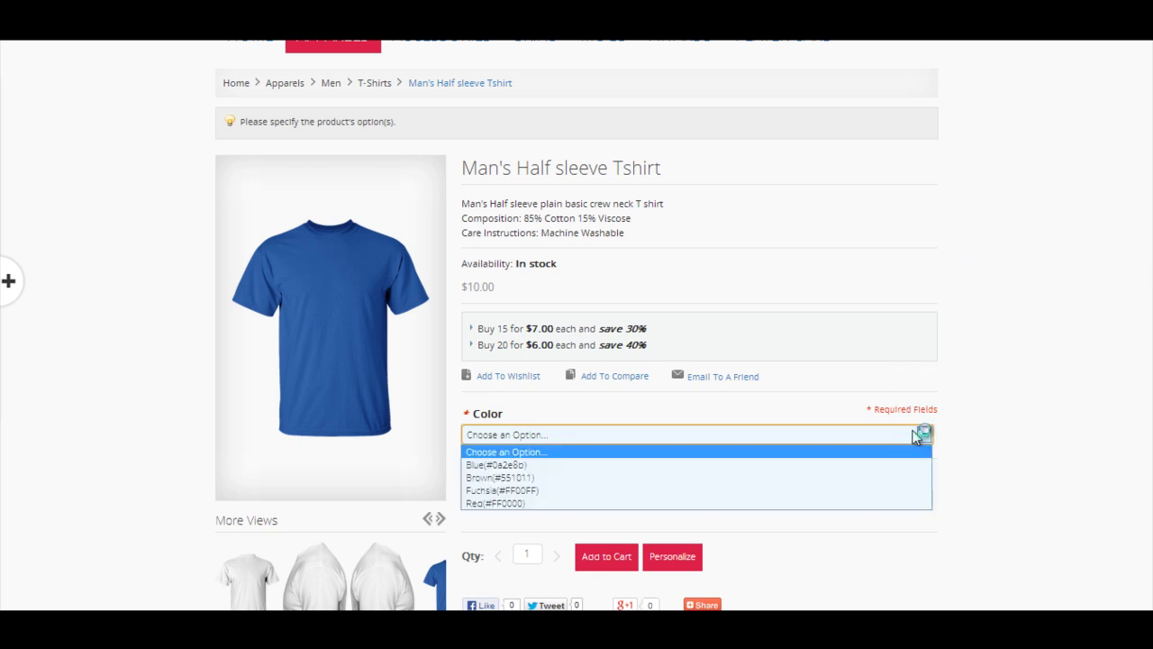
pyautogui.click(883, 465)
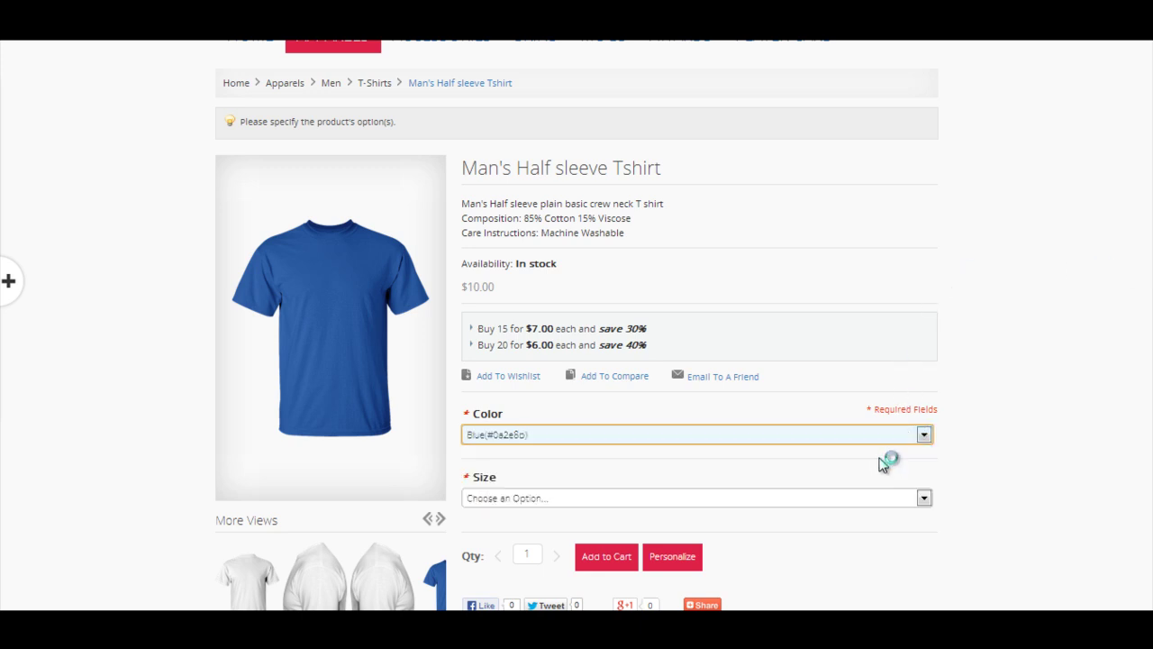
pyautogui.click(923, 498)
pyautogui.click(919, 528)
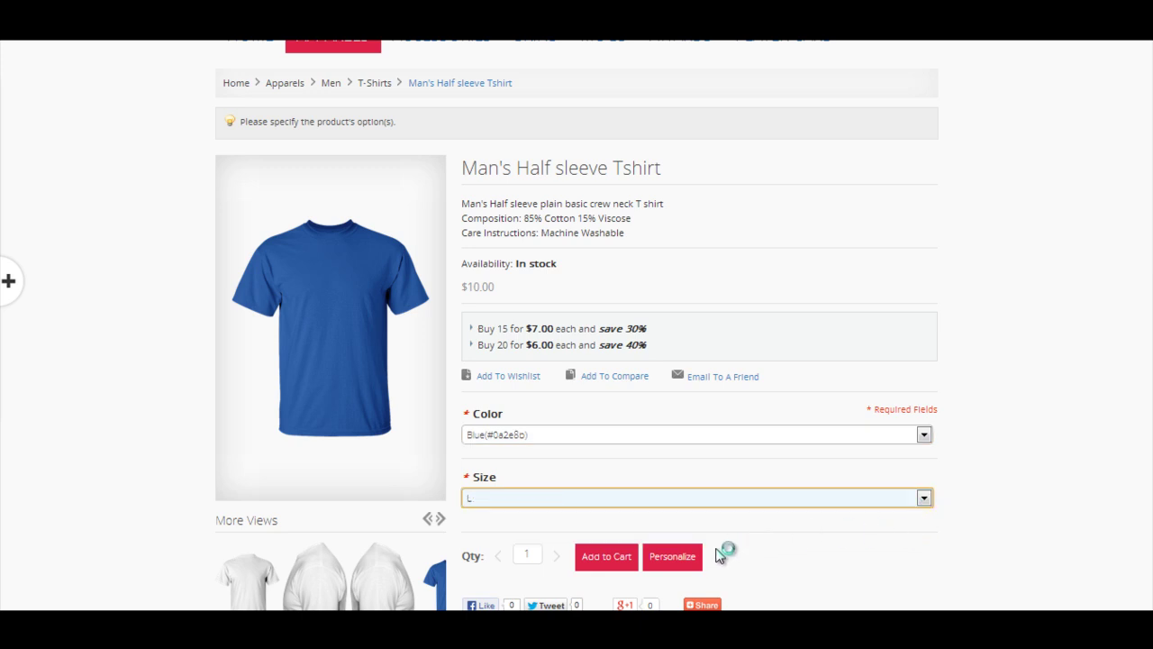
pyautogui.click(673, 557)
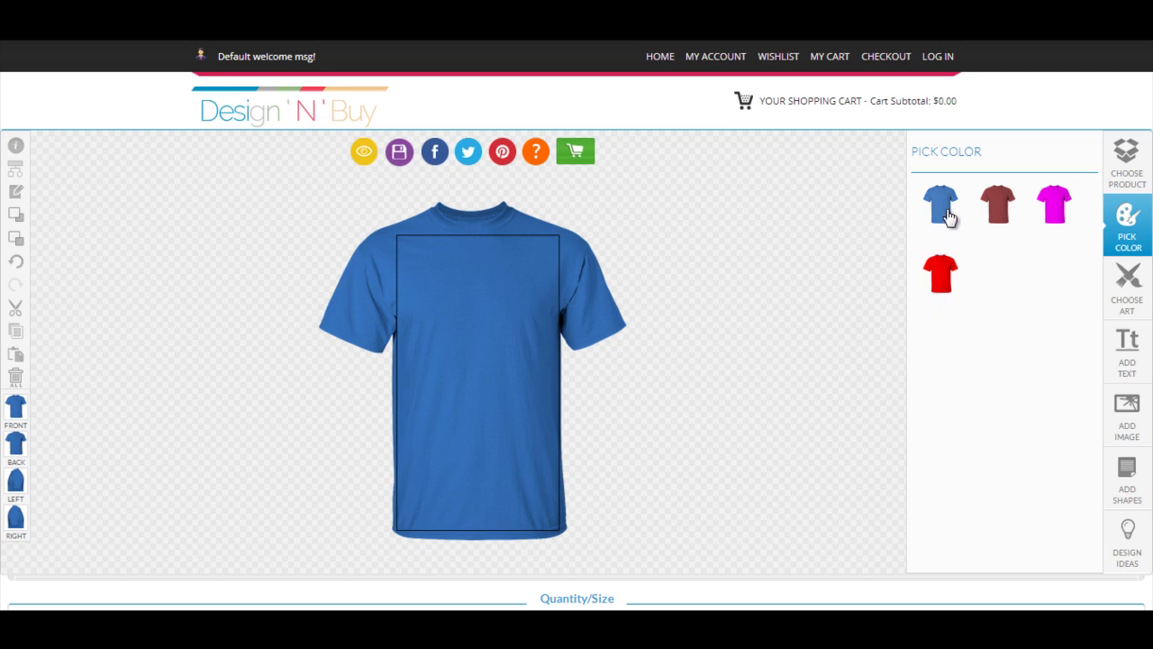
# Step: Try maroon and magenta swatches on the shirt, then settle on red
pyautogui.click(1000, 219)
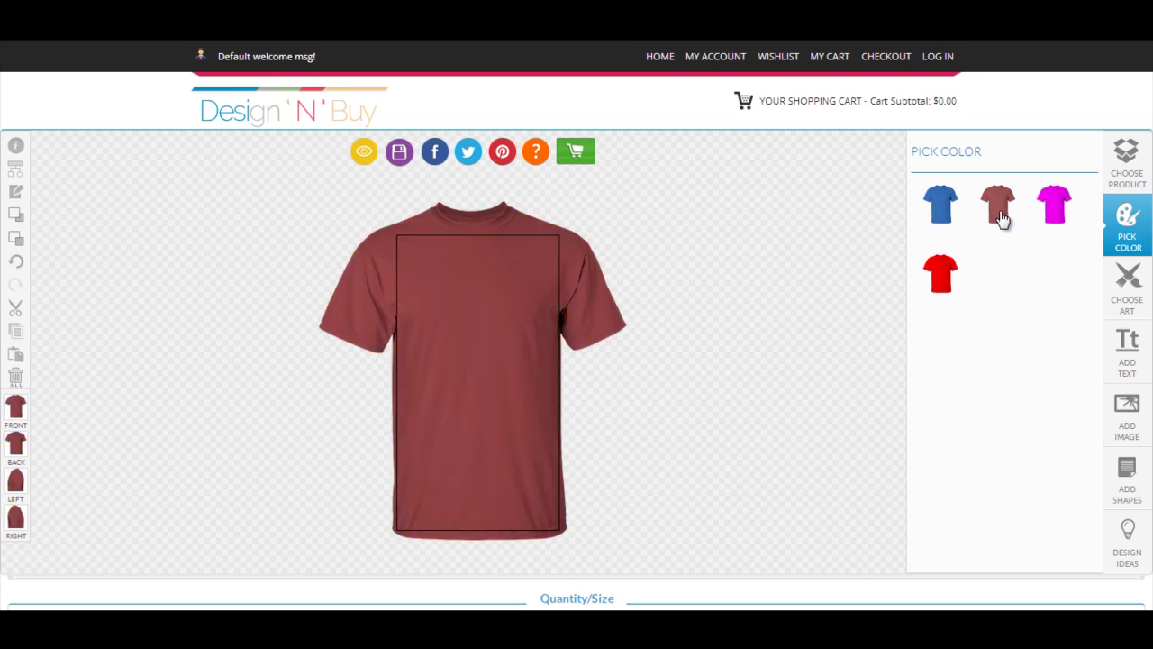
pyautogui.click(1052, 216)
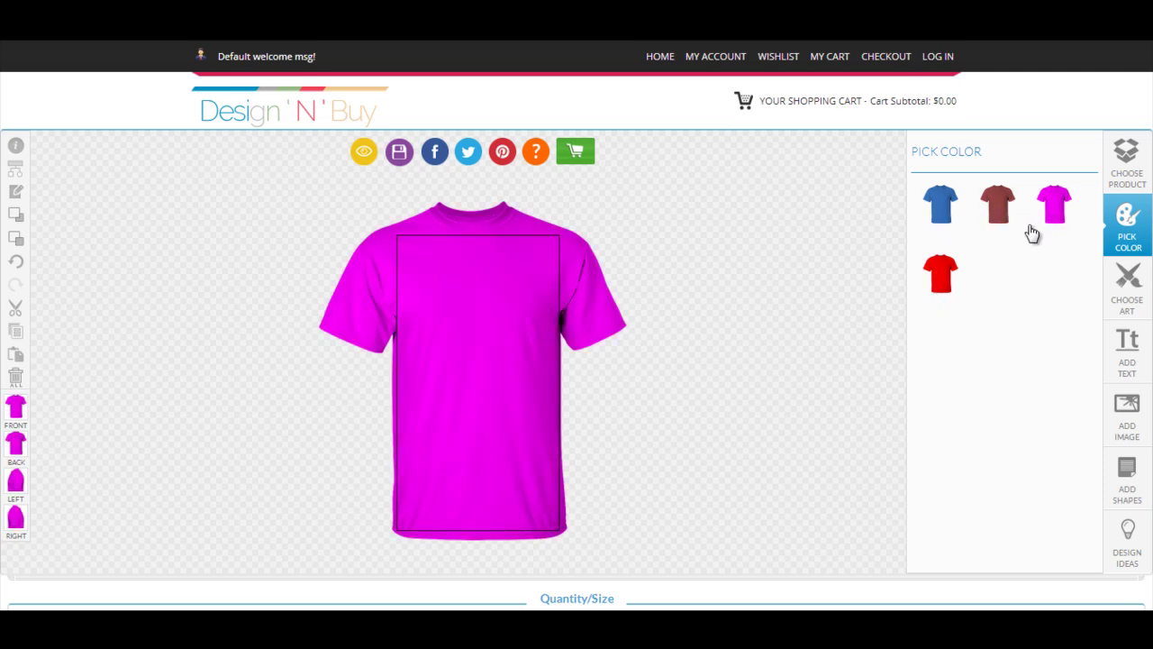
pyautogui.click(944, 278)
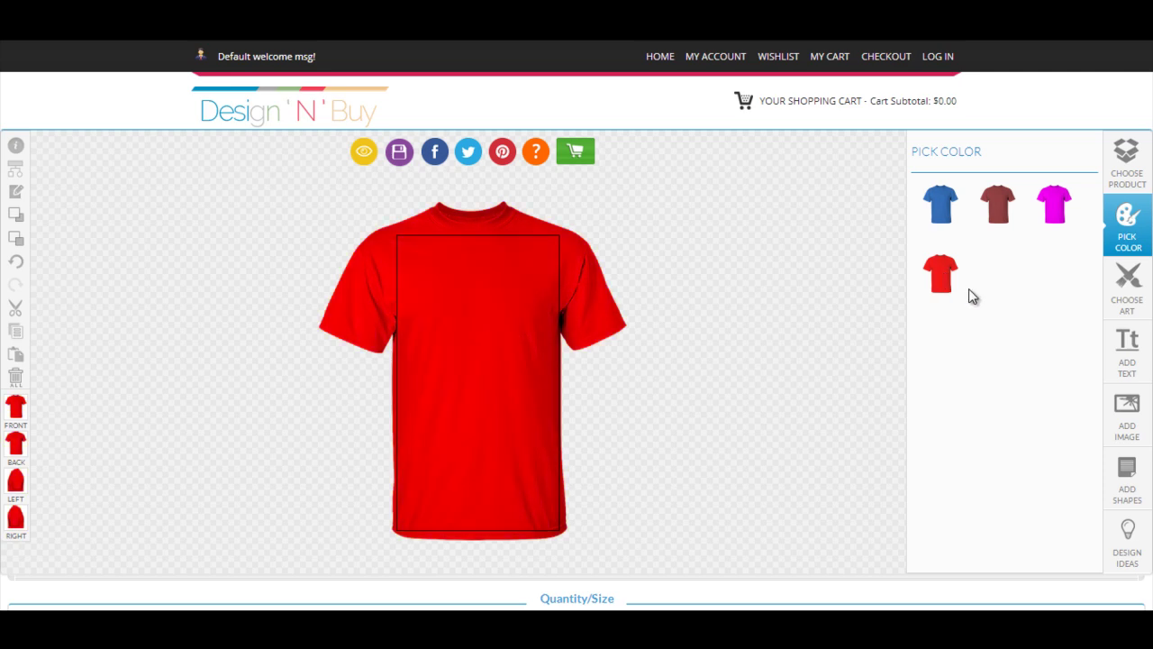
pyautogui.click(1122, 299)
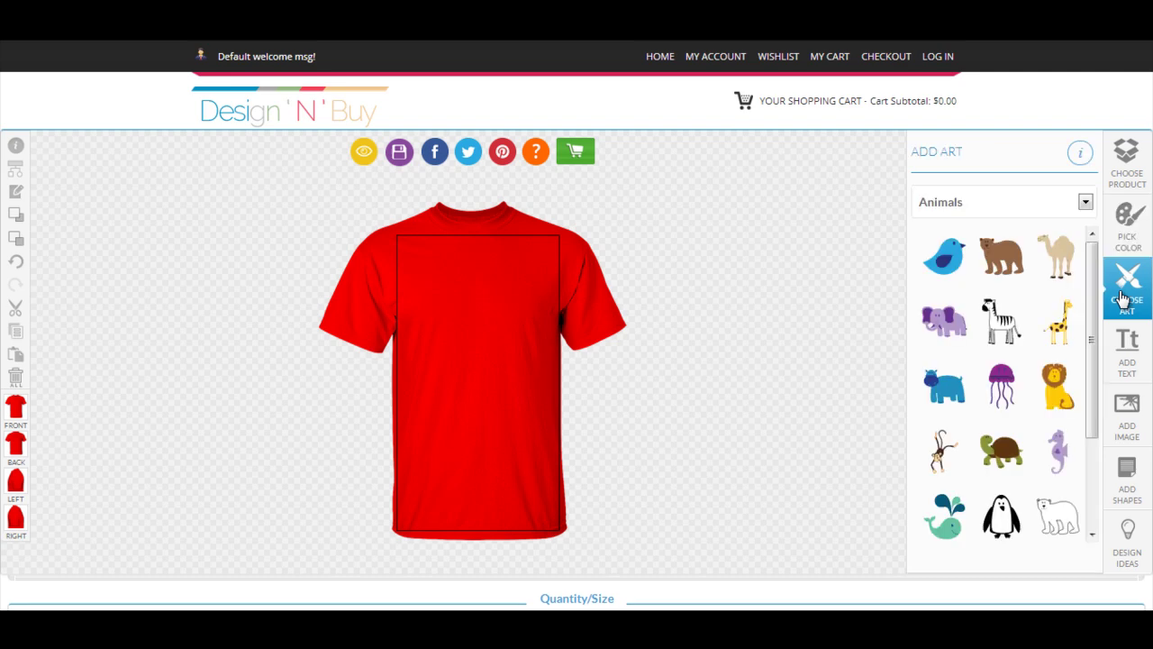
# Step: Add a black family silhouette from the Family clip art category to the shirt
pyautogui.moveTo(1093, 259)
pyautogui.mouseDown()
pyautogui.moveTo(1093, 296)
pyautogui.moveTo(1093, 243)
pyautogui.mouseUp()
pyautogui.click(1087, 203)
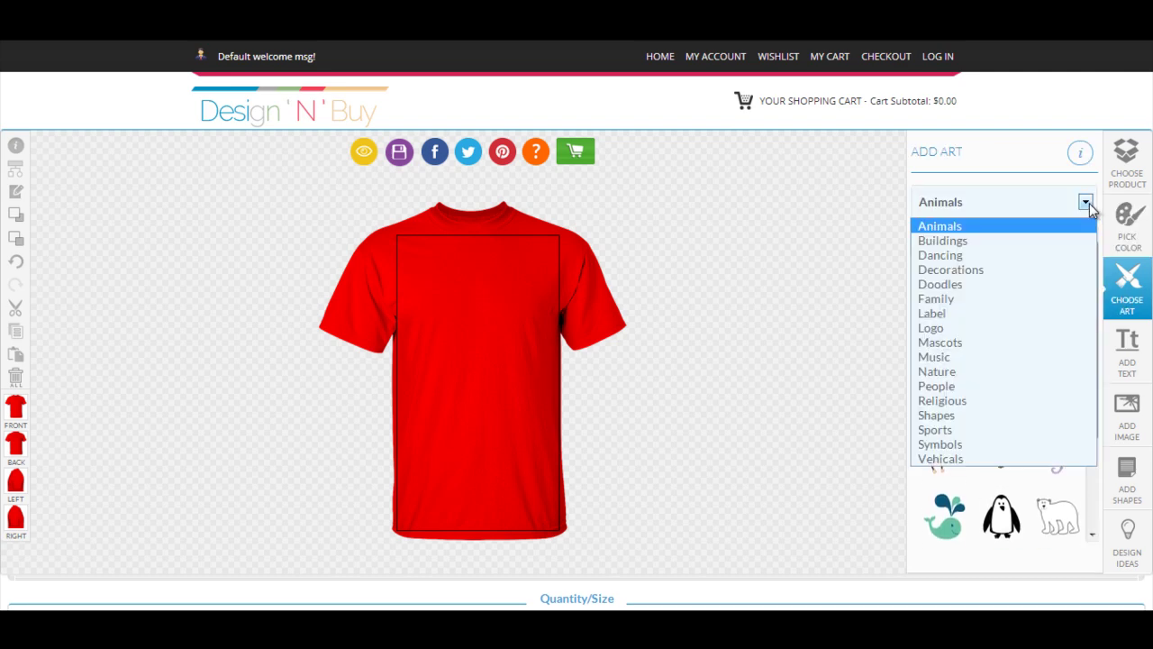
pyautogui.click(1056, 297)
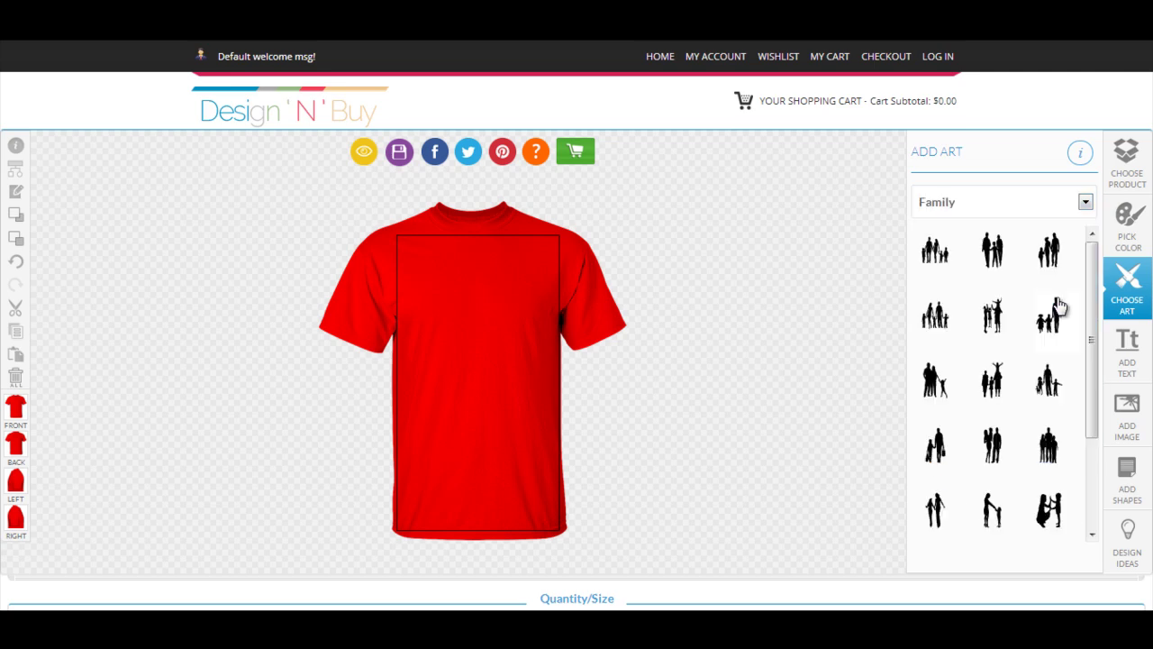
pyautogui.click(941, 380)
# Step: Move the silhouette onto the upper chest and shrink it slightly
pyautogui.moveTo(437, 287); pyautogui.dragTo(468, 316)
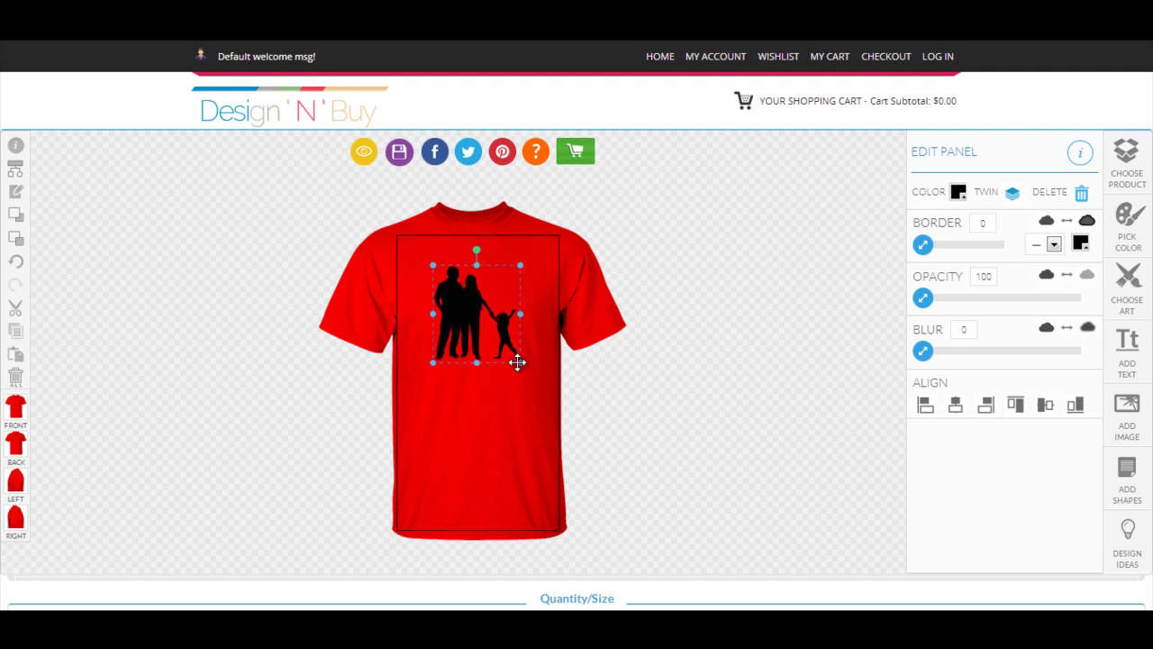
pyautogui.moveTo(518, 362); pyautogui.dragTo(504, 344)
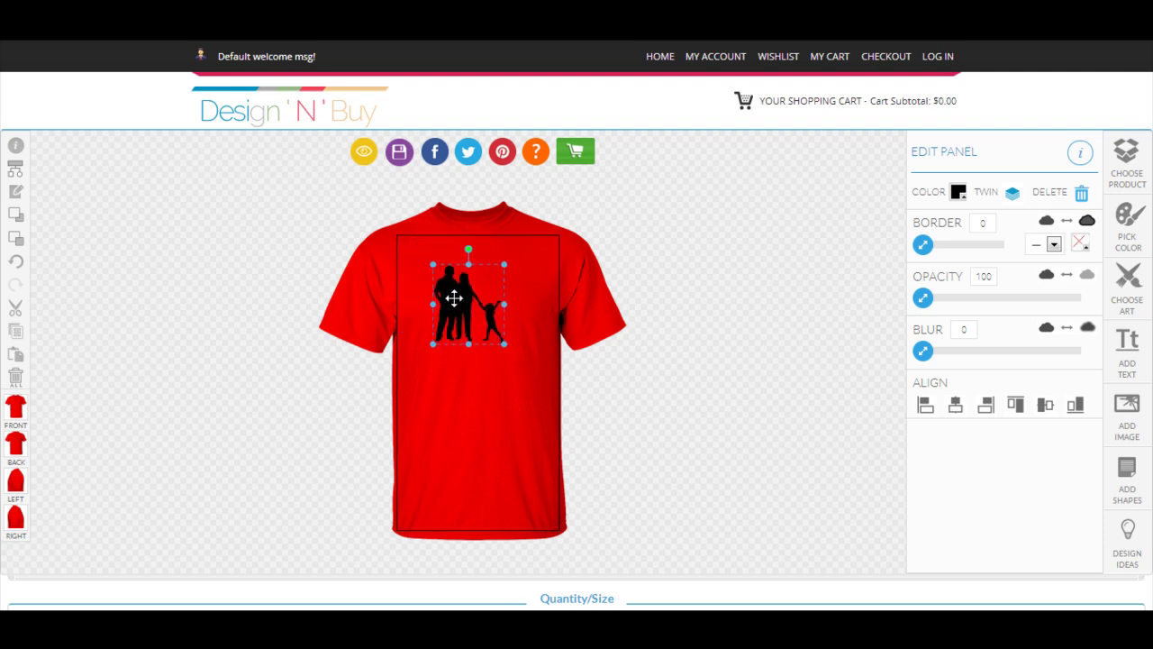
pyautogui.moveTo(454, 298); pyautogui.dragTo(461, 307)
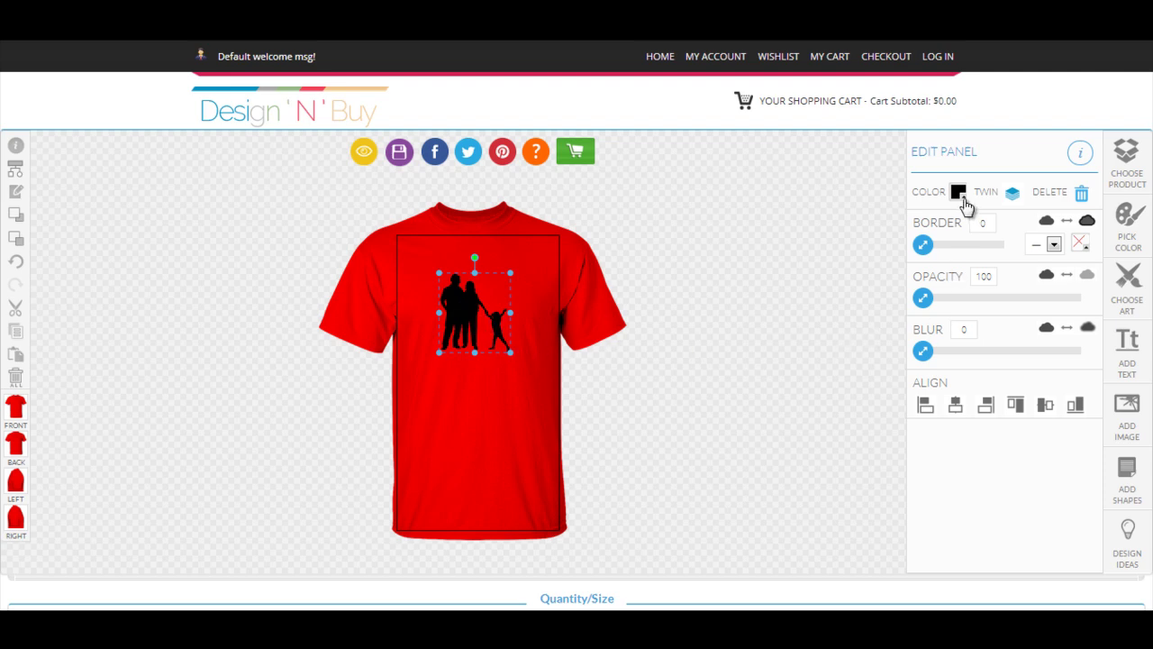
pyautogui.click(958, 193)
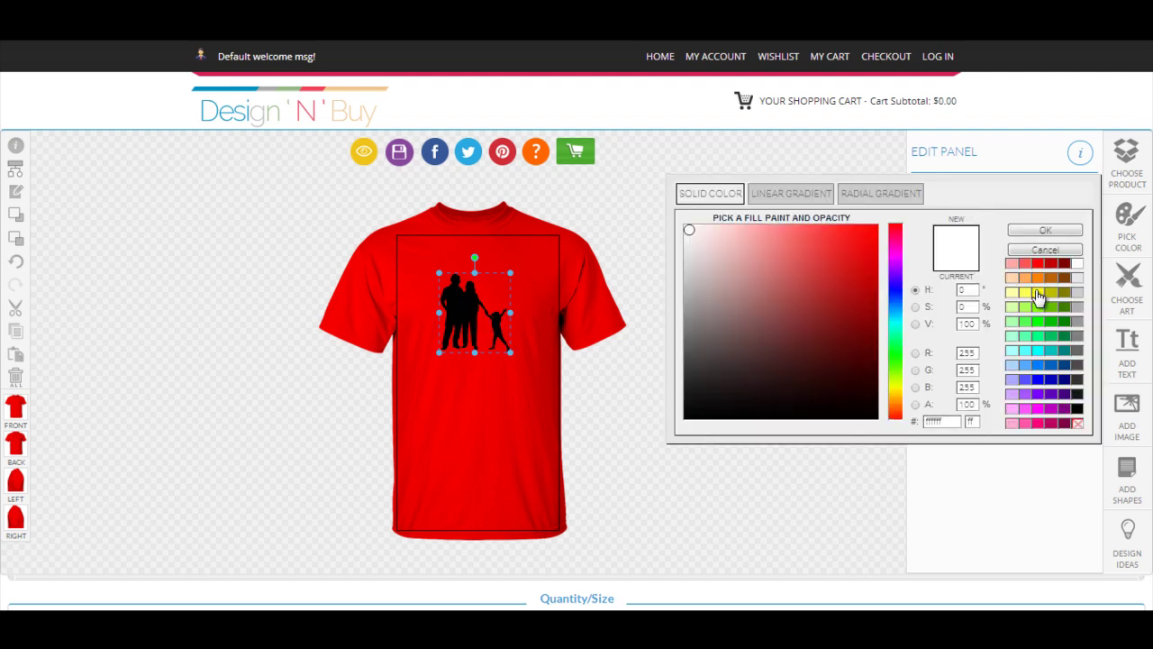
# Step: Give the family silhouette a yellow fill and a black border colour
pyautogui.click(1037, 293)
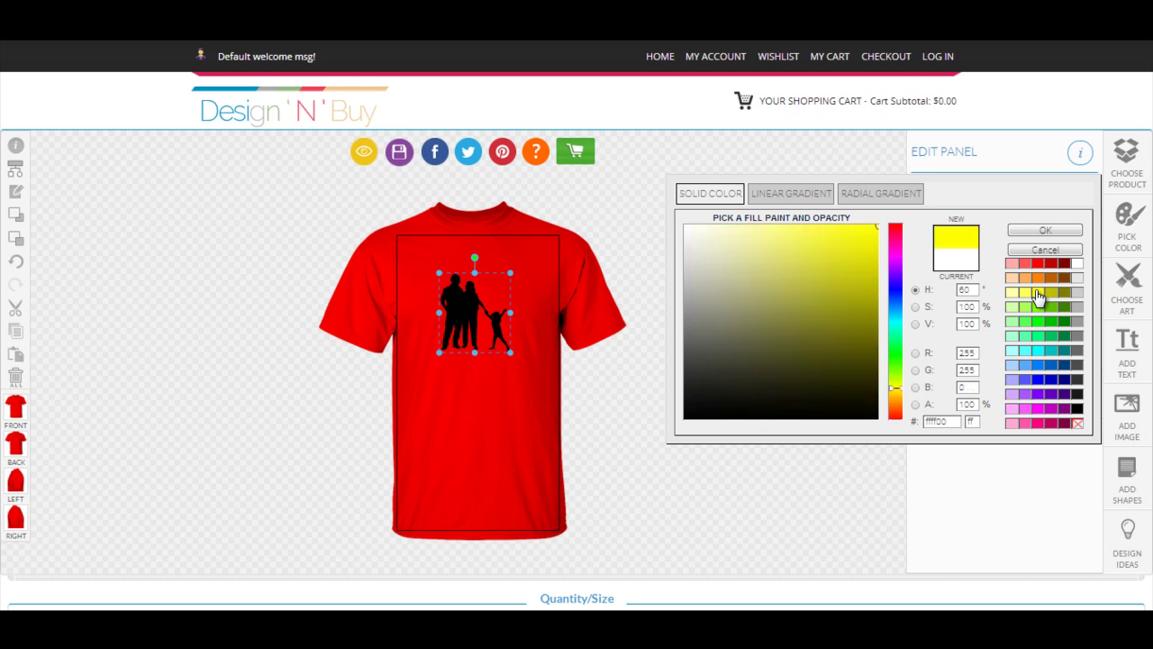
pyautogui.click(1042, 232)
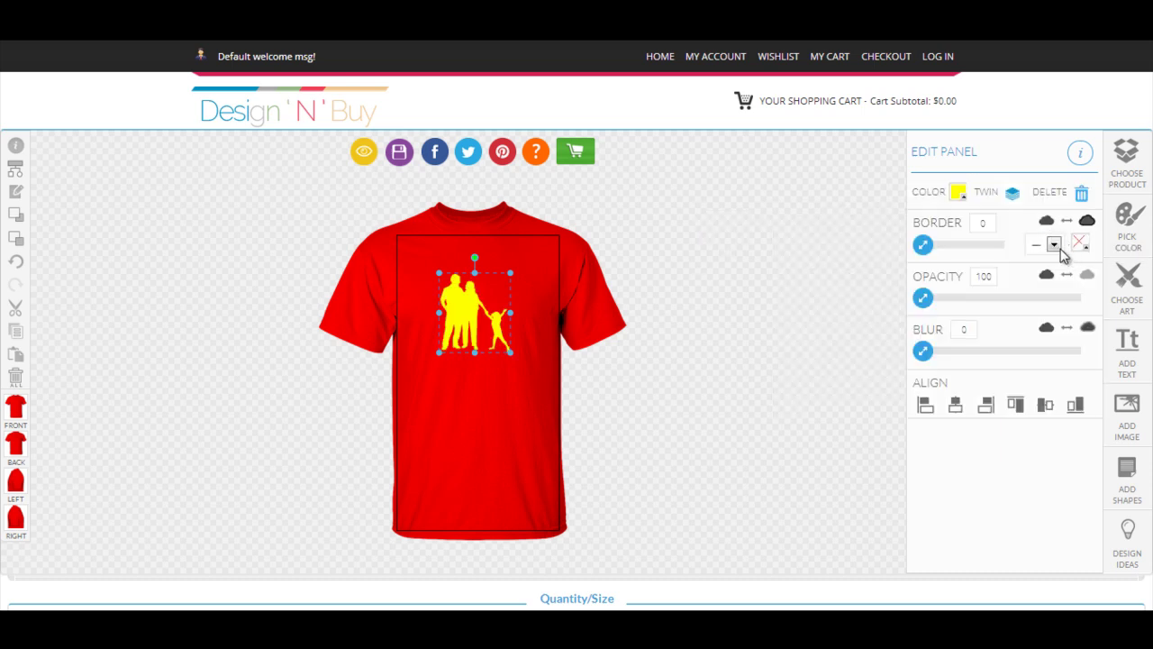
pyautogui.click(1053, 244)
pyautogui.click(1079, 244)
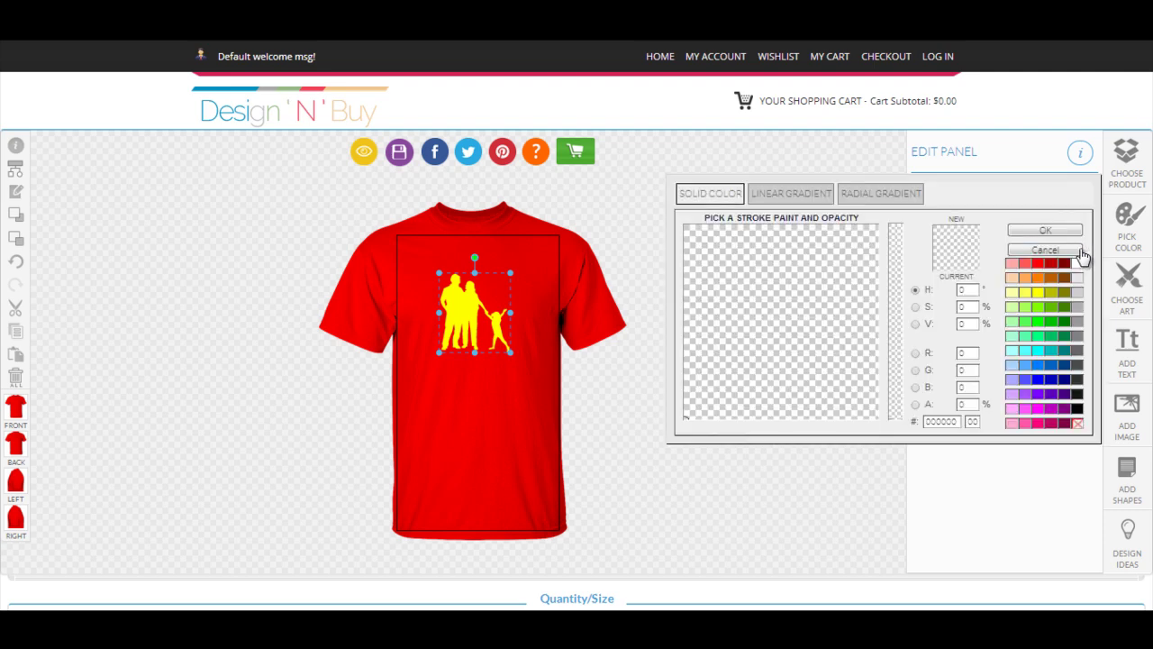
pyautogui.click(1078, 411)
pyautogui.click(1044, 232)
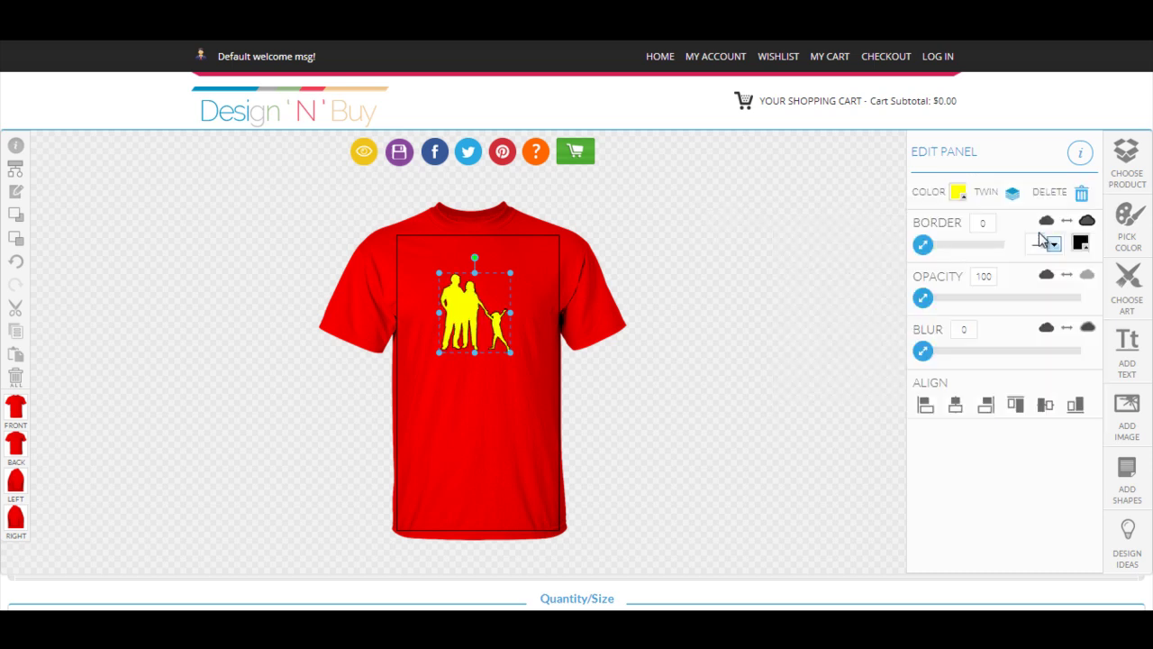
# Step: Set the silhouette's border width to 2 and opacity to 97, leaving blur at zero
pyautogui.moveTo(927, 255); pyautogui.dragTo(934, 255)
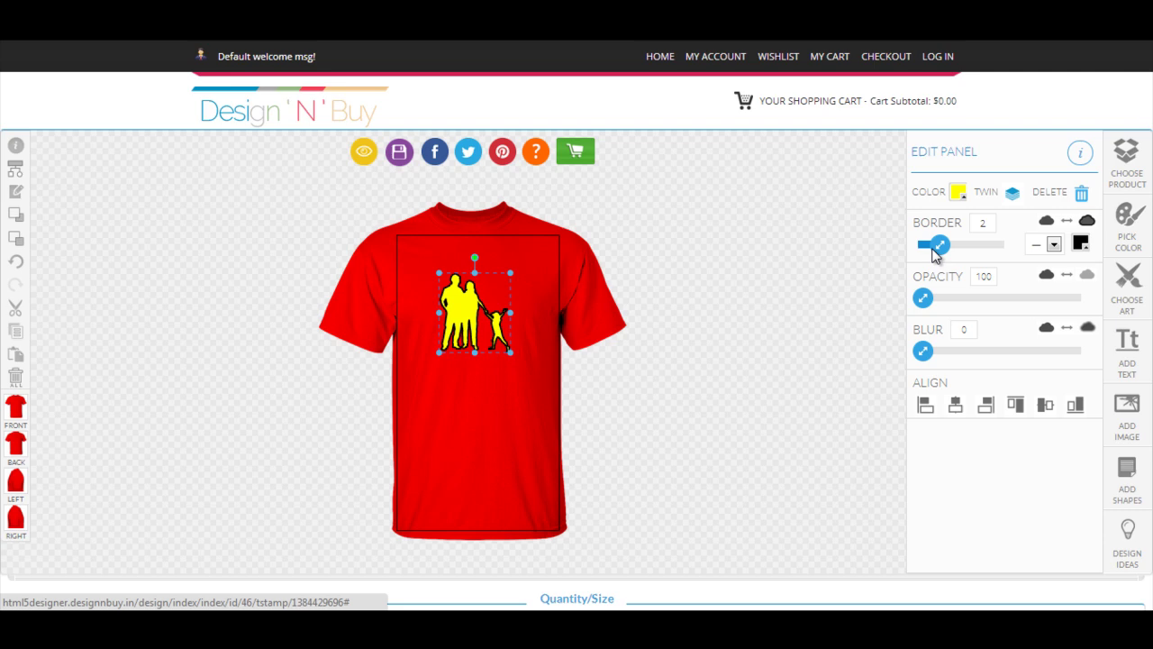
pyautogui.moveTo(923, 298)
pyautogui.mouseDown()
pyautogui.moveTo(1014, 298)
pyautogui.moveTo(964, 319)
pyautogui.moveTo(923, 310)
pyautogui.mouseUp()
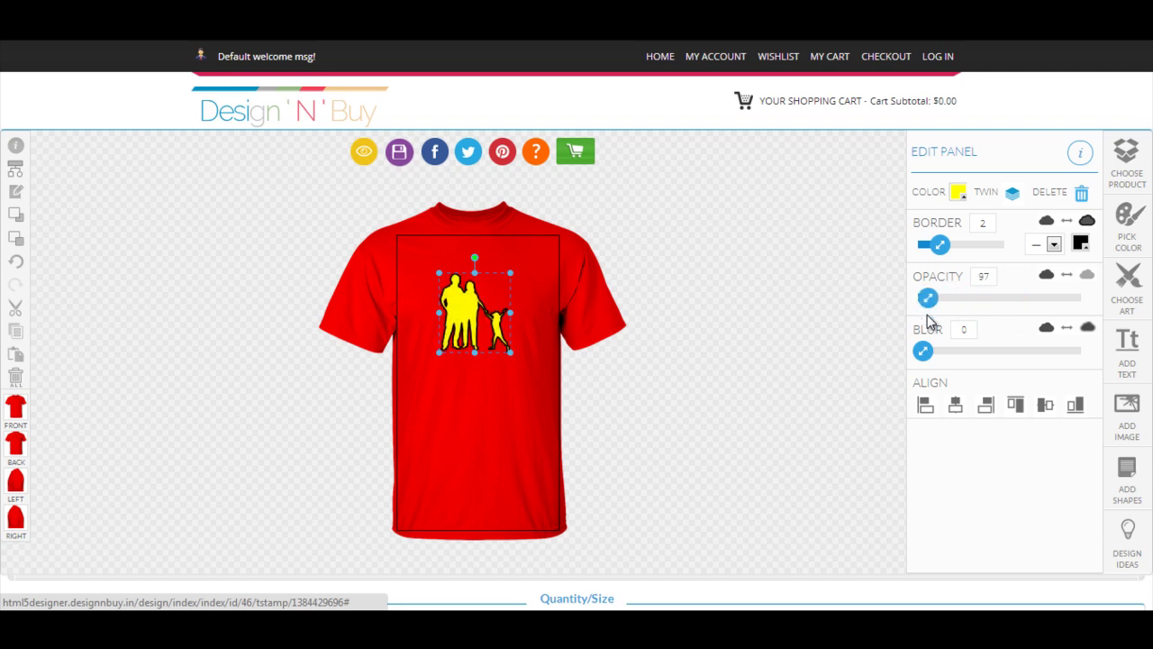
pyautogui.moveTo(923, 351)
pyautogui.mouseDown()
pyautogui.moveTo(942, 352)
pyautogui.moveTo(923, 354)
pyautogui.mouseUp()
pyautogui.click(1121, 485)
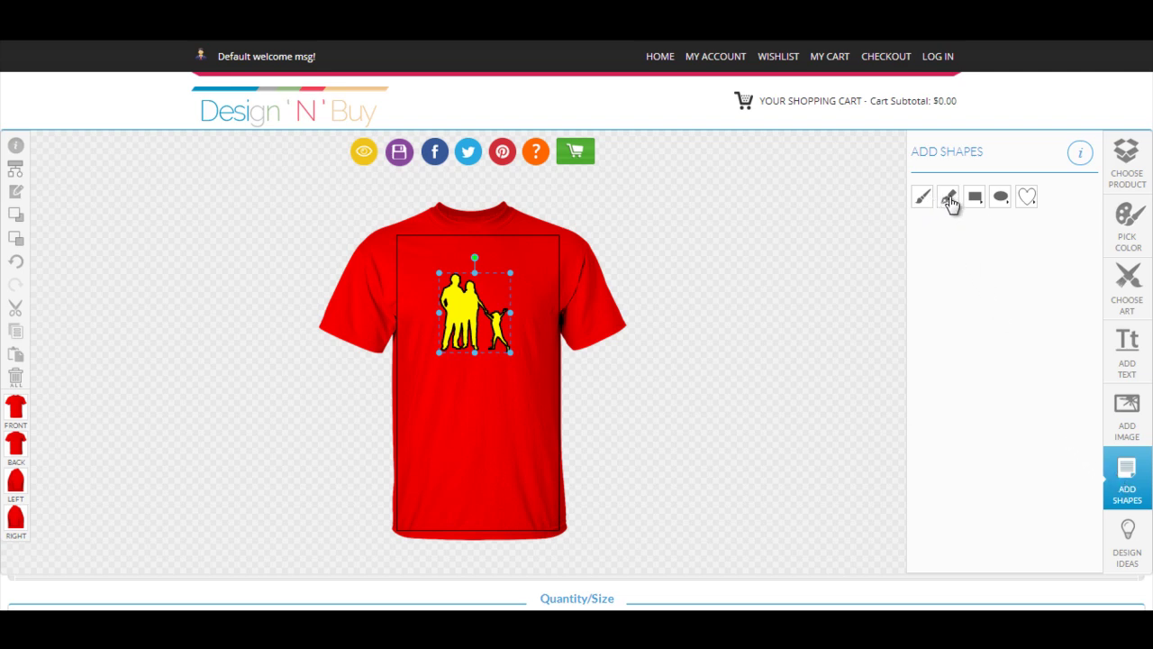
# Step: Place the Basic heart shape on the shirt and drag it up beside the small figure
pyautogui.click(1028, 205)
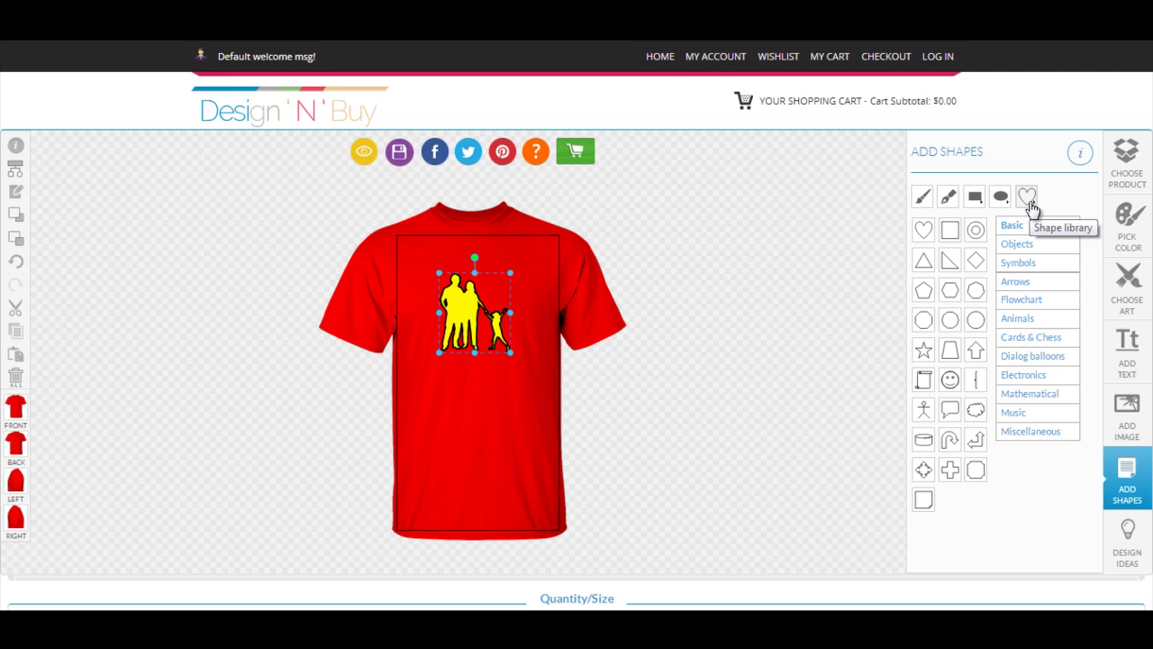
pyautogui.click(928, 231)
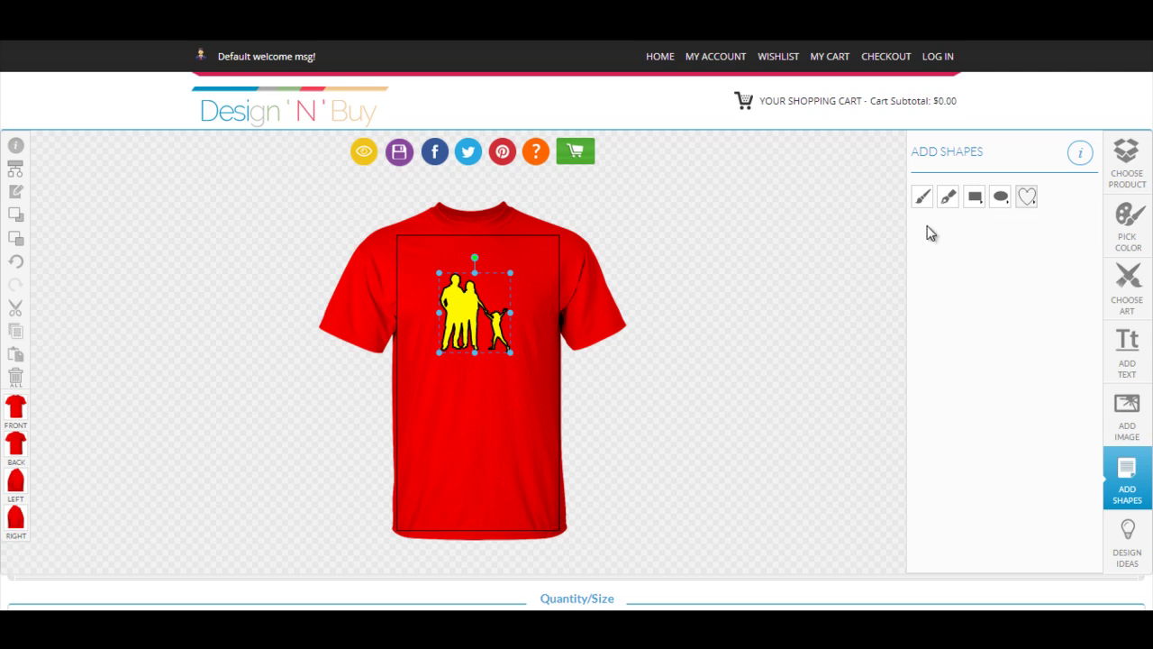
pyautogui.click(448, 385)
pyautogui.moveTo(447, 384); pyautogui.dragTo(496, 288)
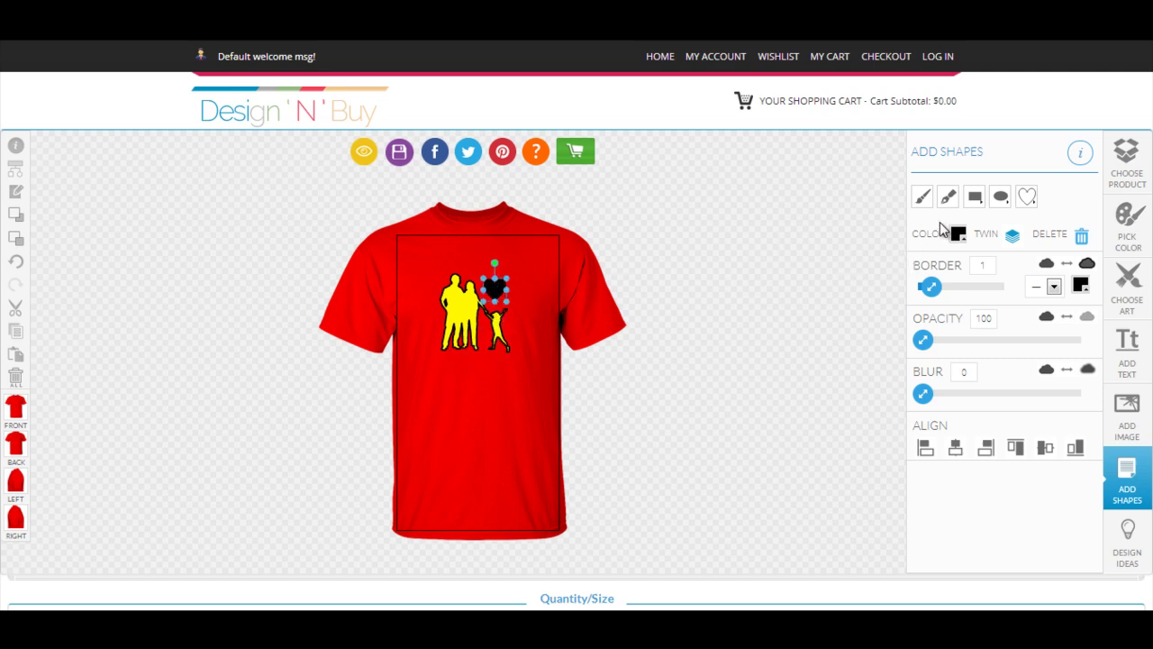
# Step: Give the heart a red fill and a white outline colour
pyautogui.click(957, 234)
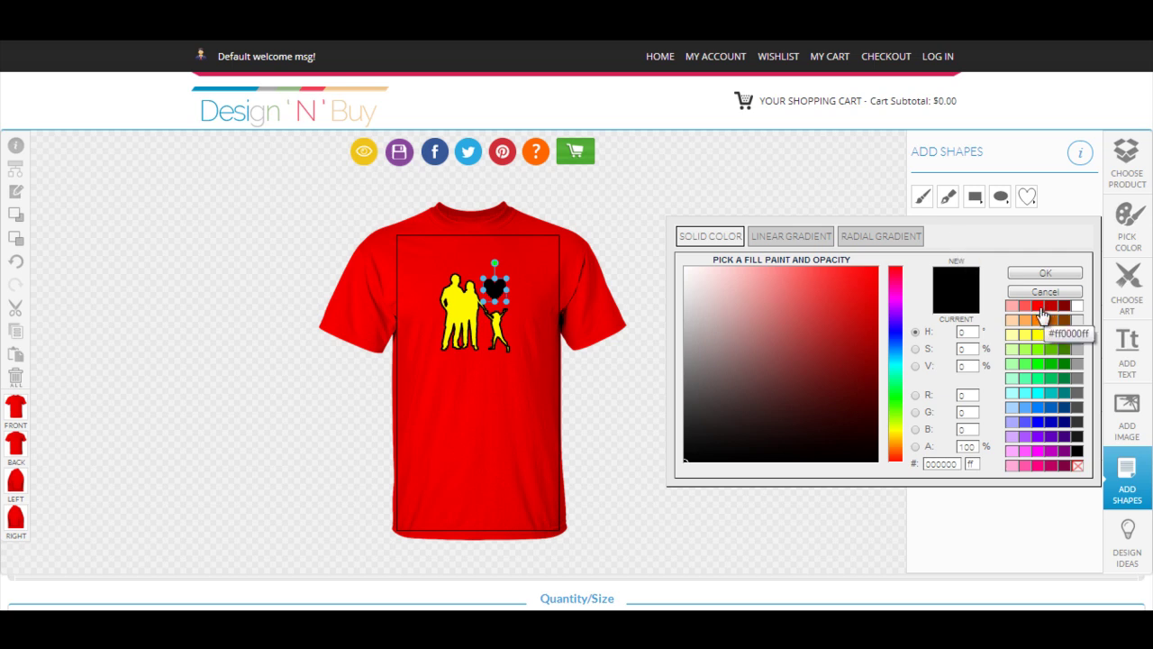
pyautogui.click(1038, 307)
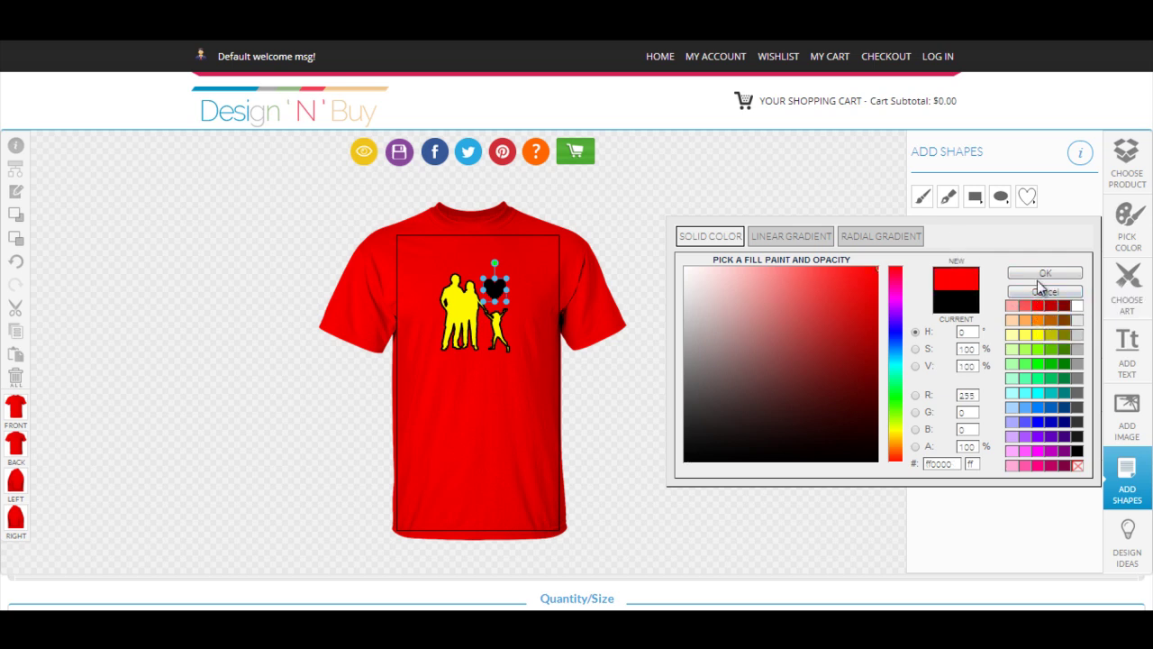
pyautogui.click(1045, 274)
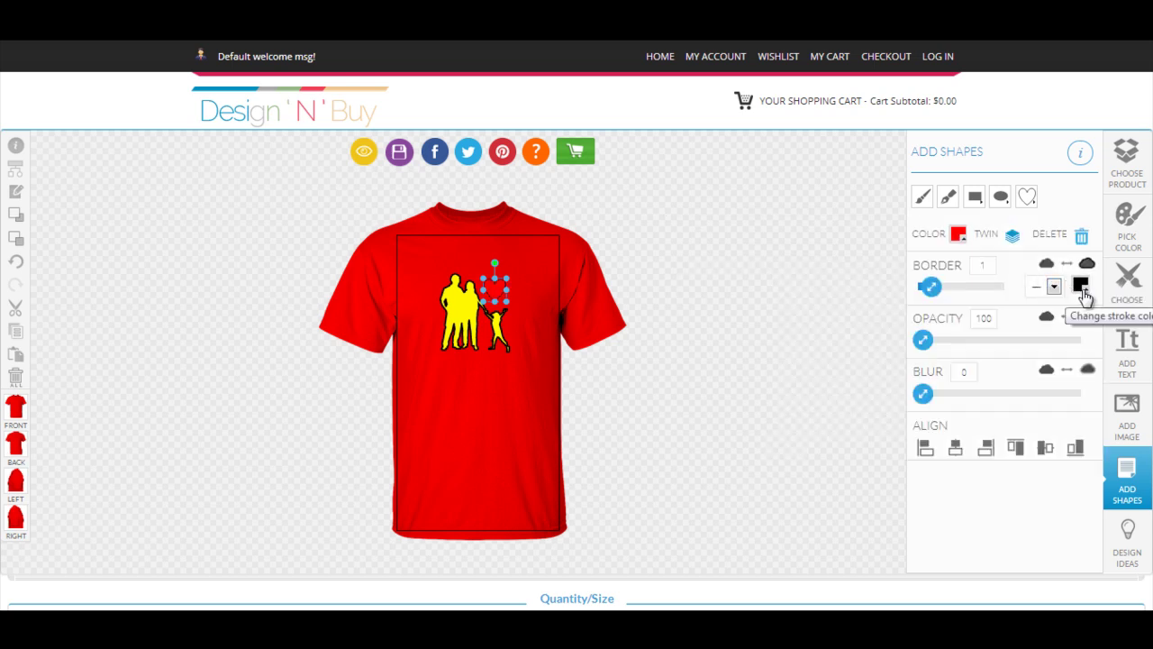
pyautogui.click(1080, 285)
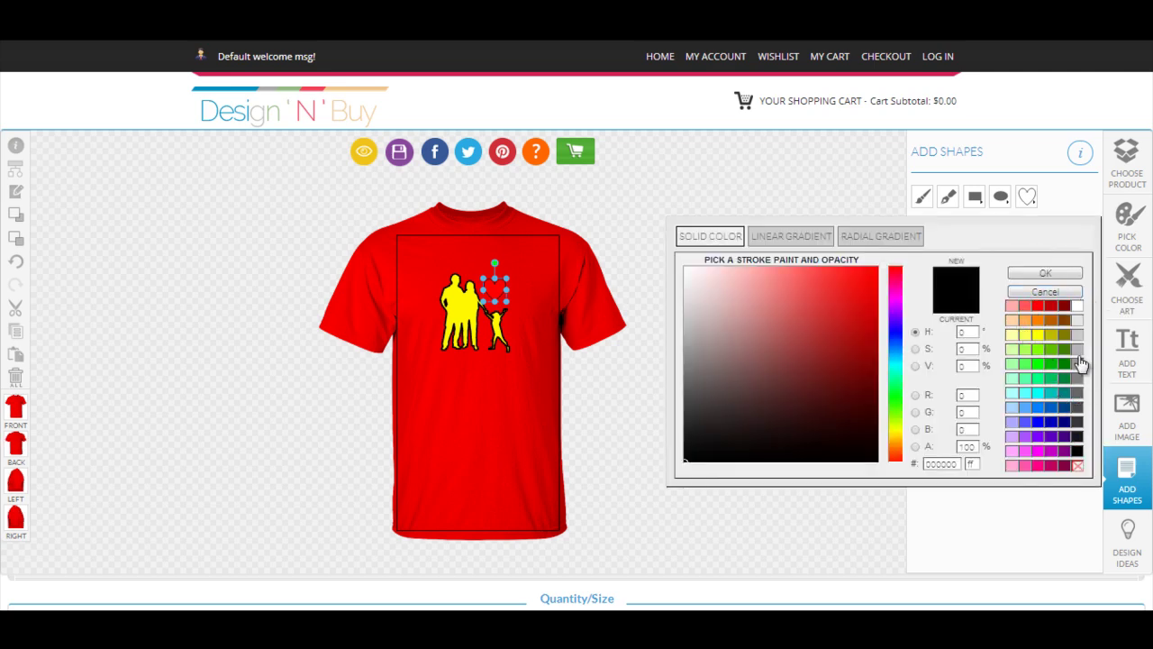
pyautogui.click(1076, 306)
pyautogui.click(1063, 273)
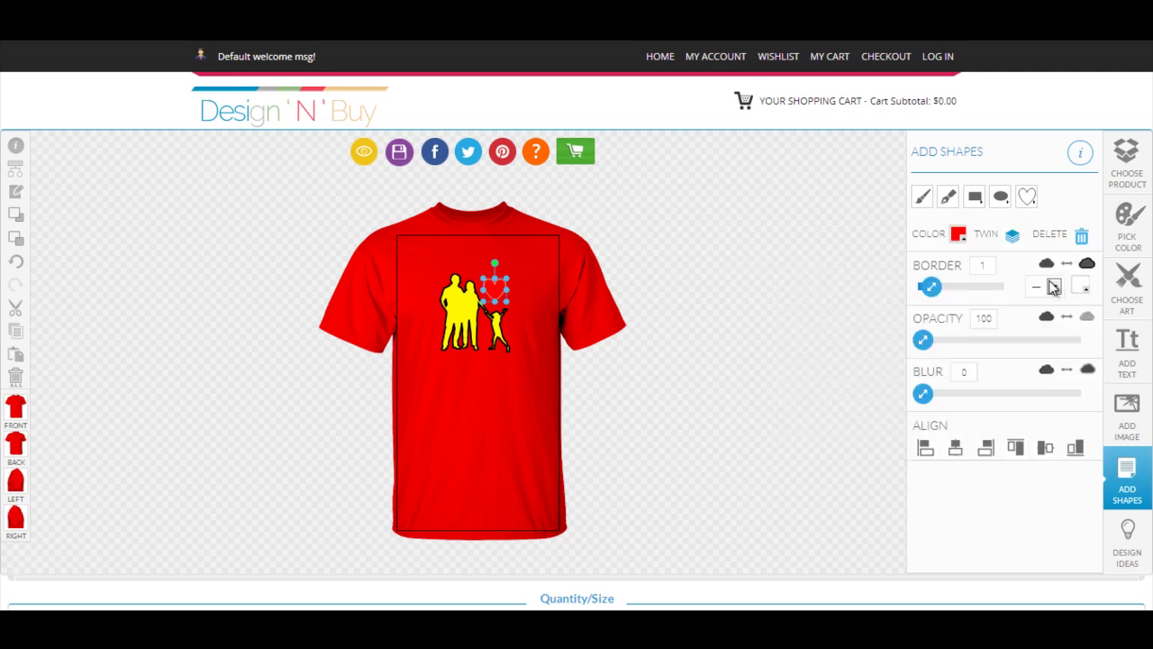
# Step: Thicken the heart's outline to 2 and add a 0.5 blur
pyautogui.moveTo(930, 286); pyautogui.dragTo(939, 288)
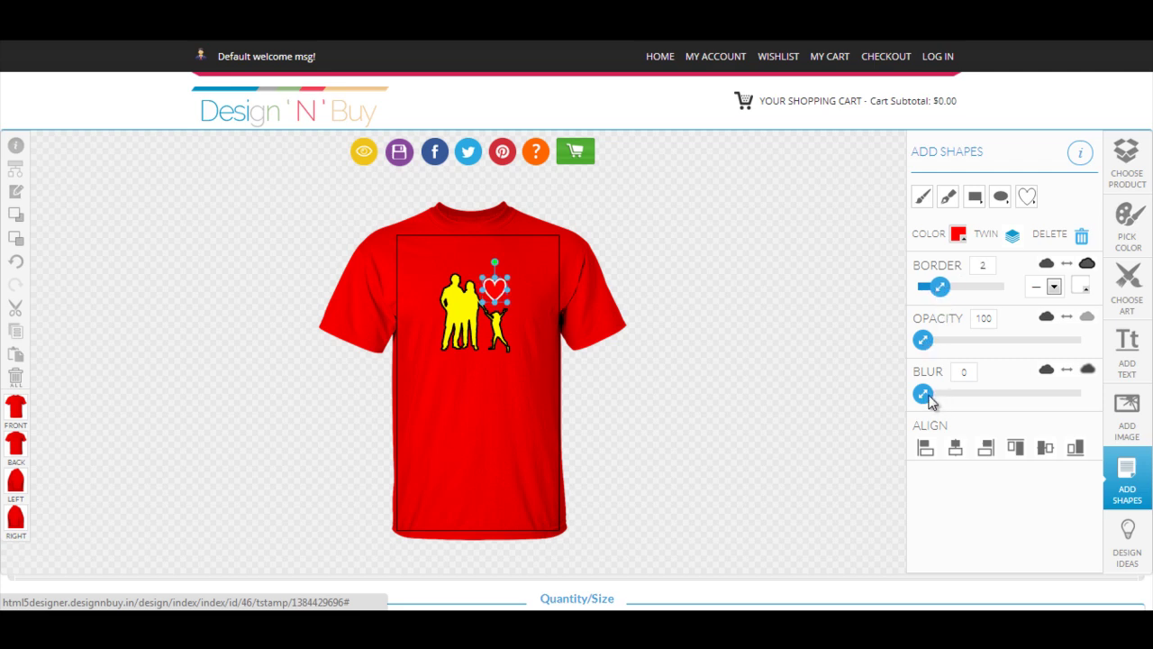
pyautogui.moveTo(926, 395); pyautogui.dragTo(932, 395)
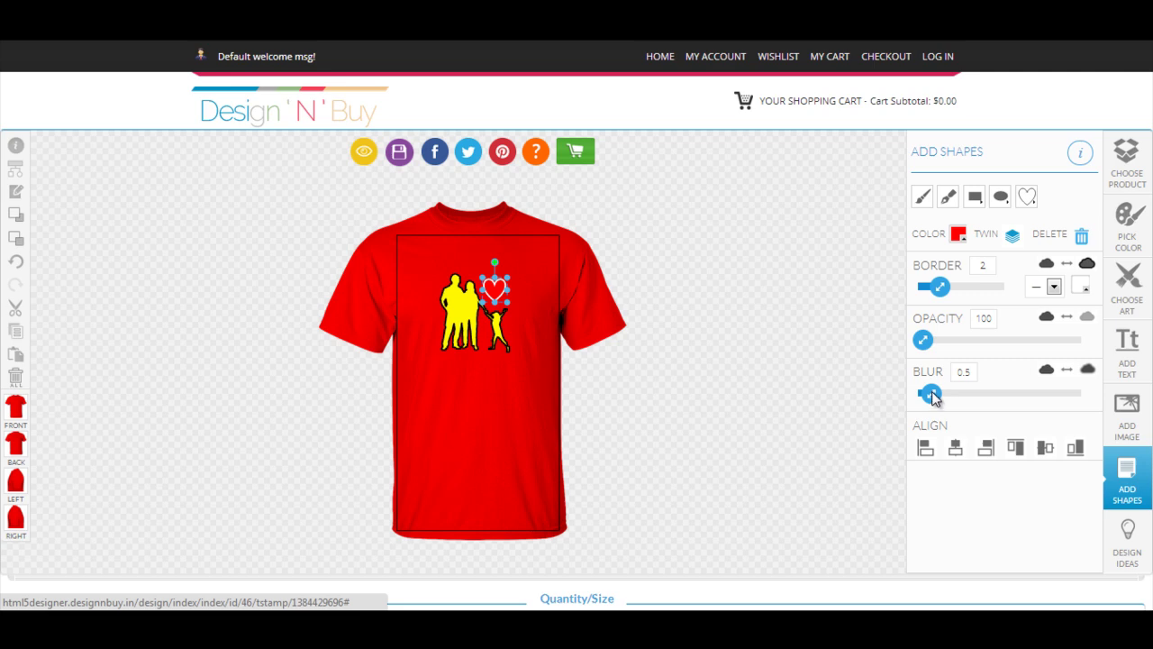
pyautogui.click(1123, 358)
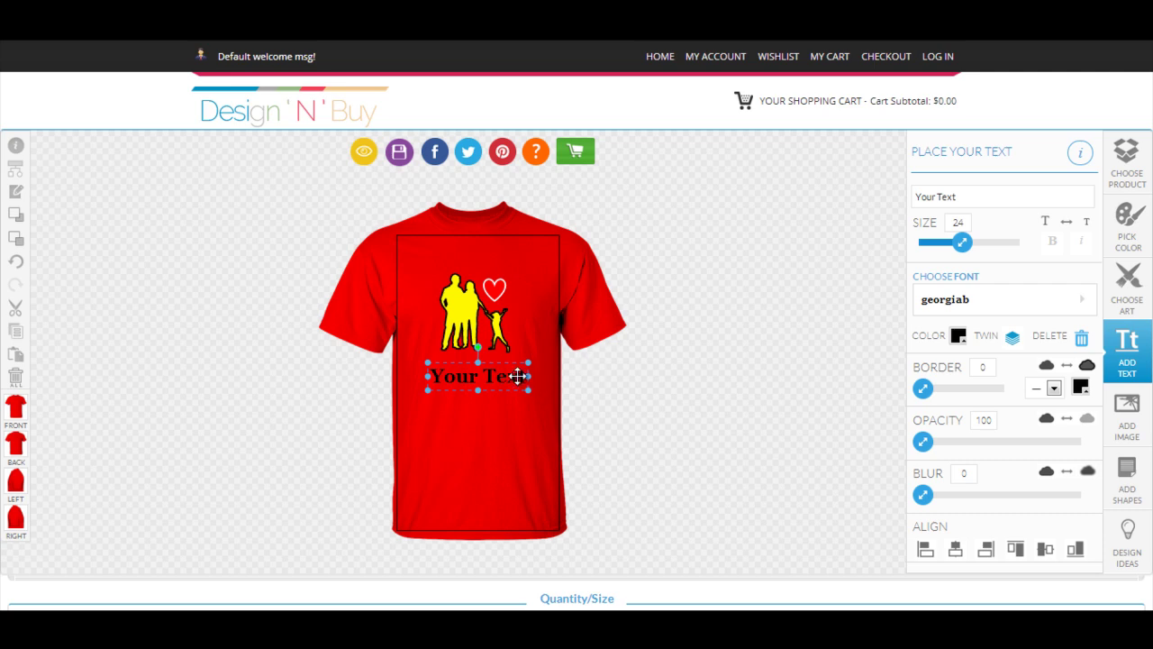
# Step: Replace 'Your Text' with 'I love my family' and set it in BrushScript
pyautogui.moveTo(967, 195); pyautogui.dragTo(876, 196)
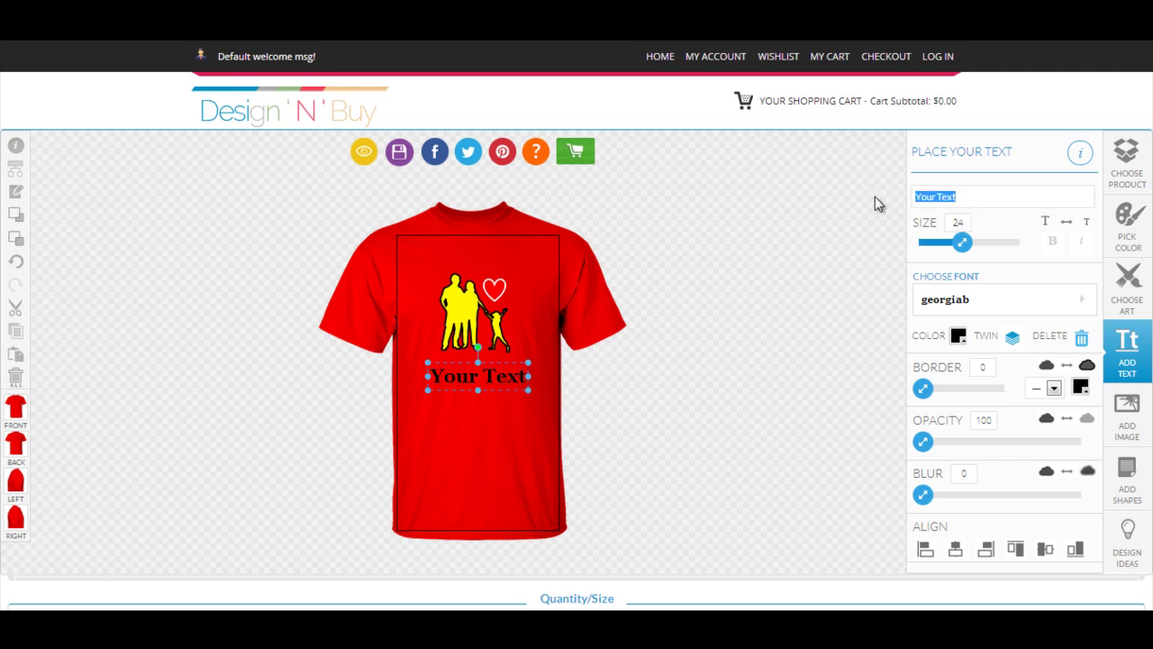
pyautogui.write('I')
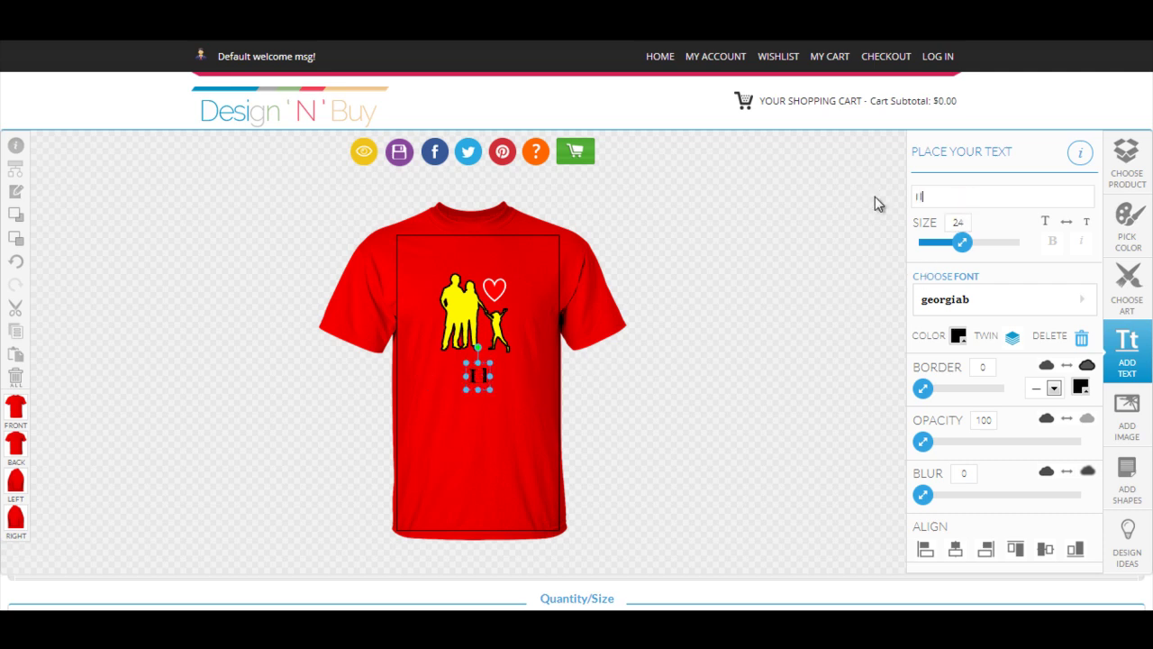
pyautogui.write(' love my family')
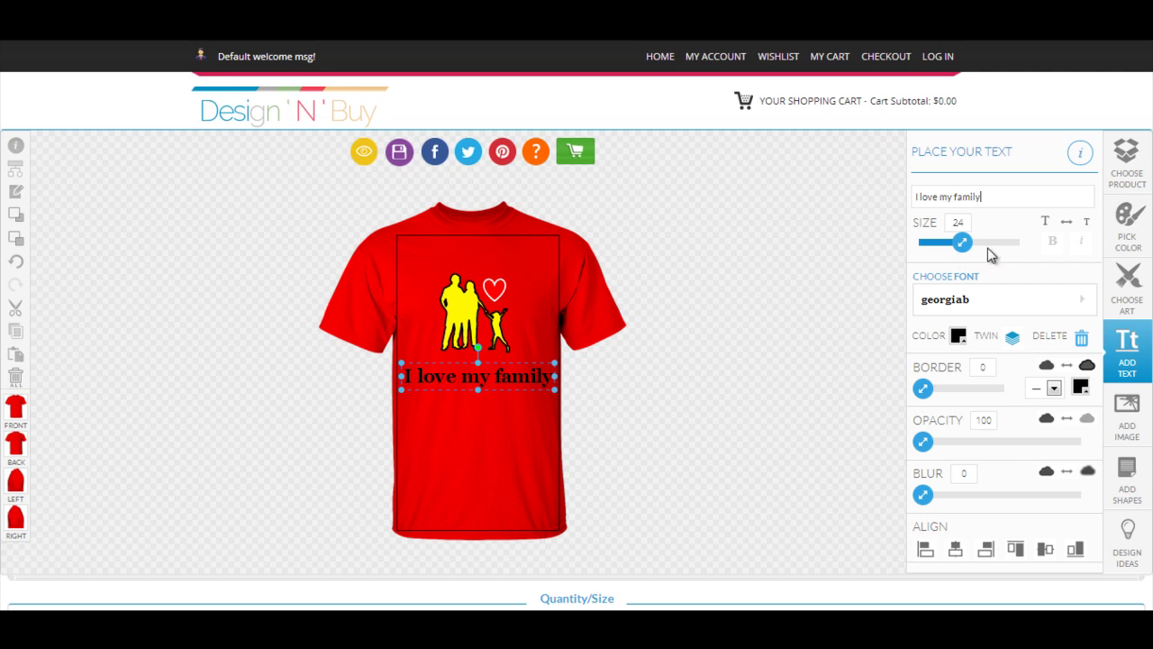
pyautogui.click(1081, 299)
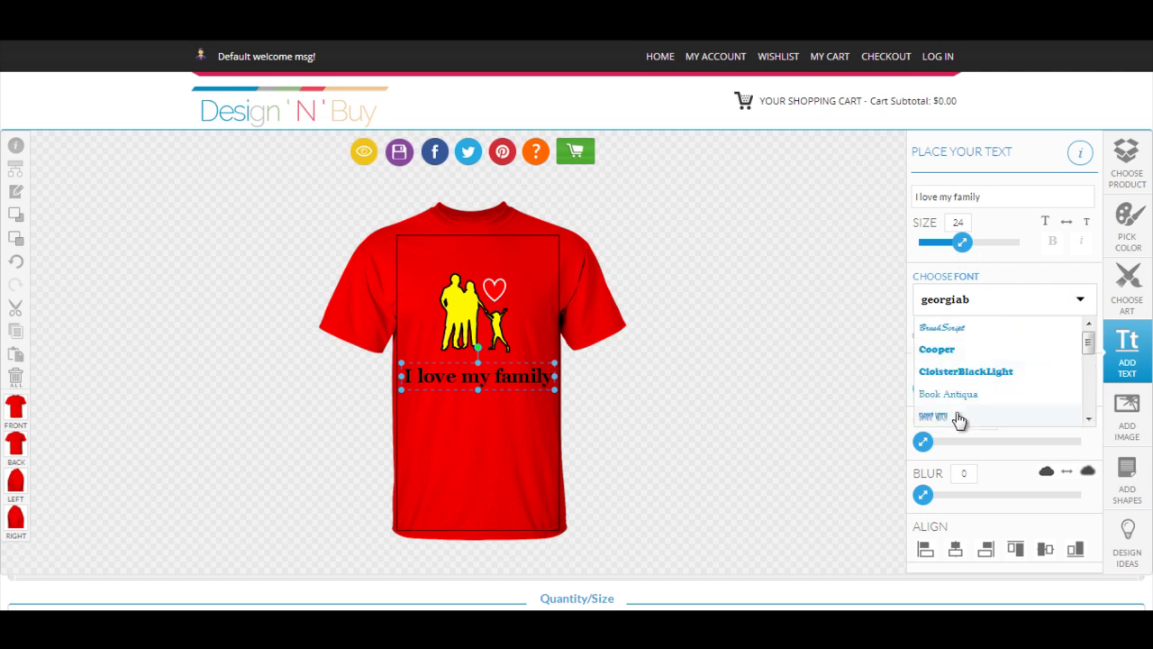
pyautogui.click(953, 329)
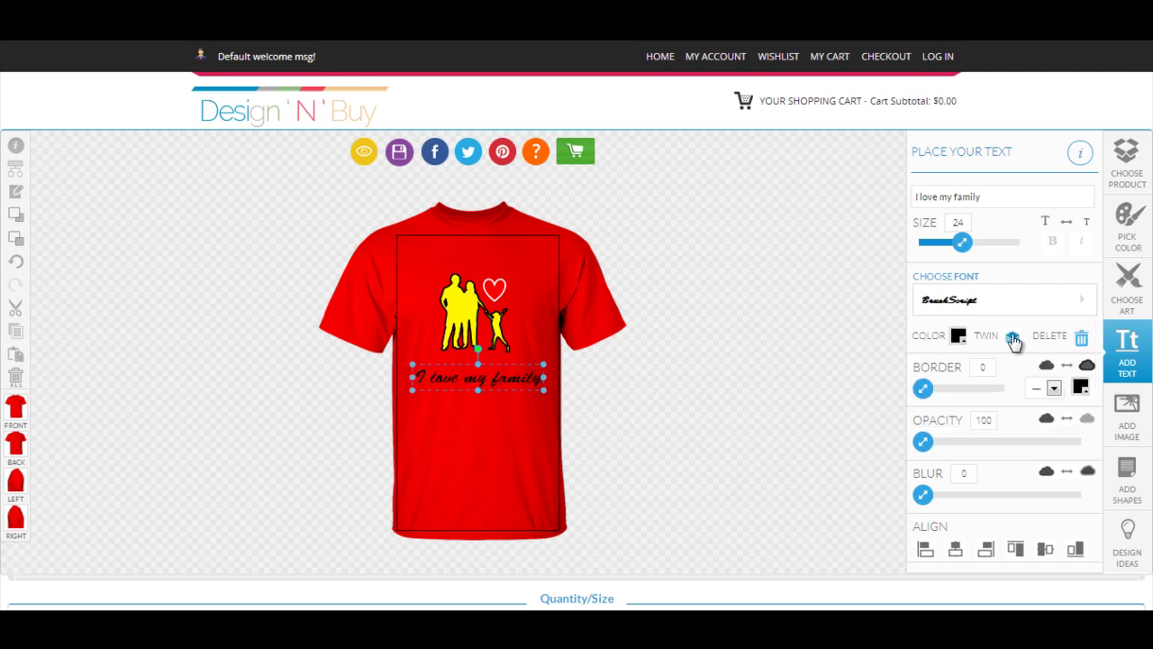
pyautogui.click(958, 342)
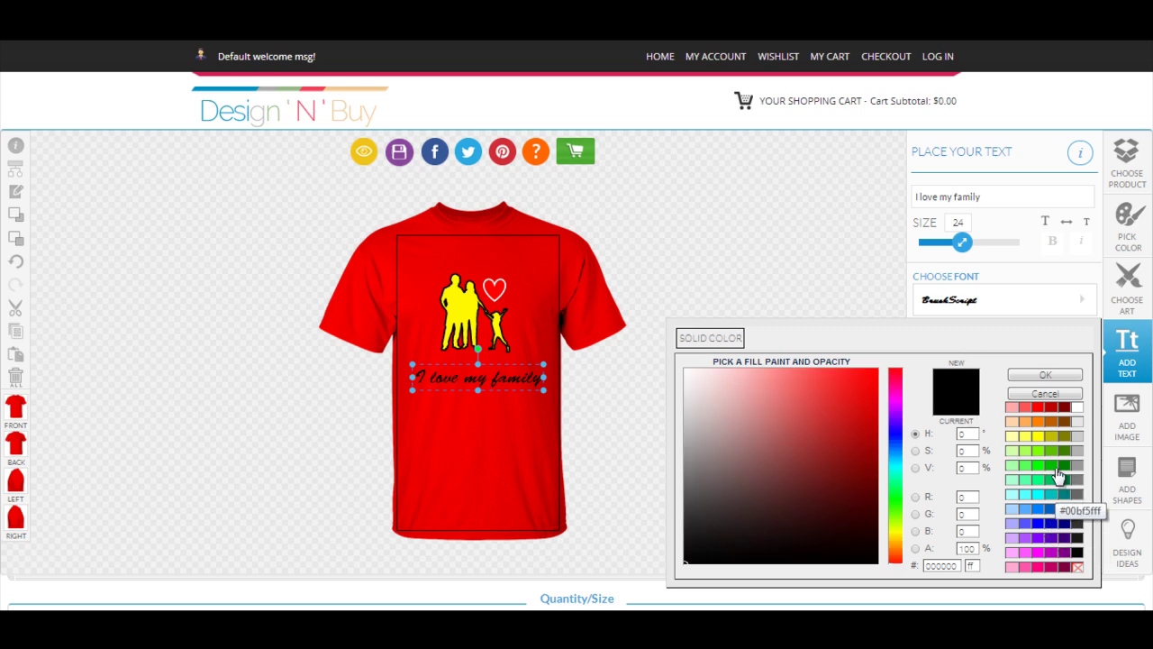
# Step: Make the 'I love my family' text white with no outline, then deselect it
pyautogui.click(1076, 410)
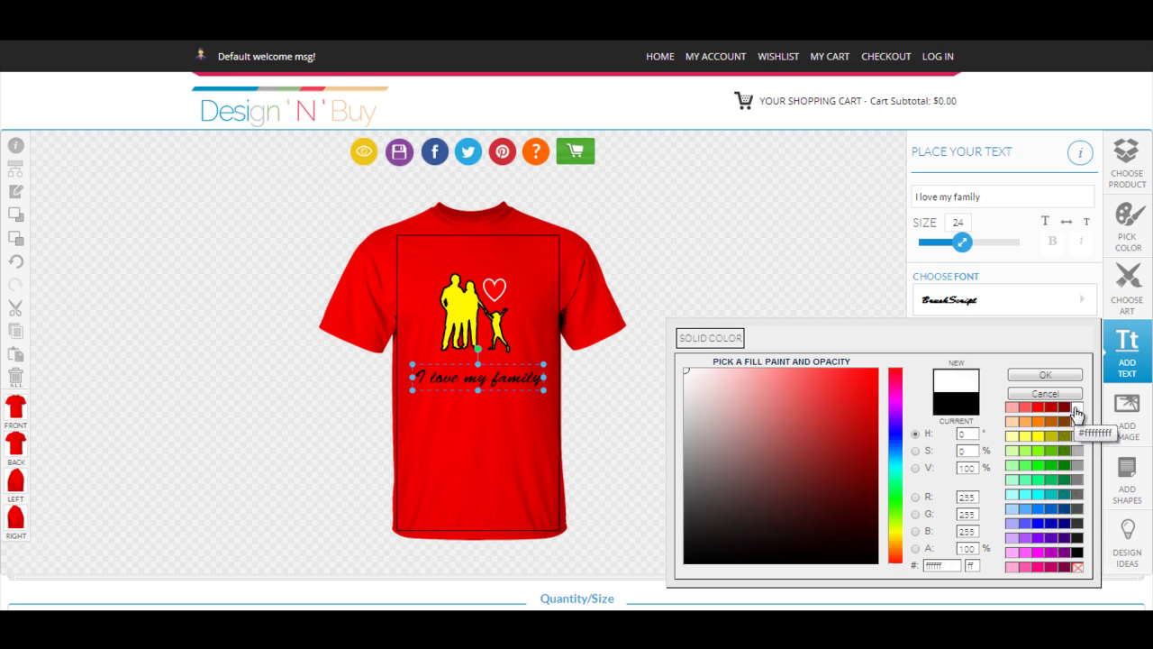
pyautogui.click(1070, 377)
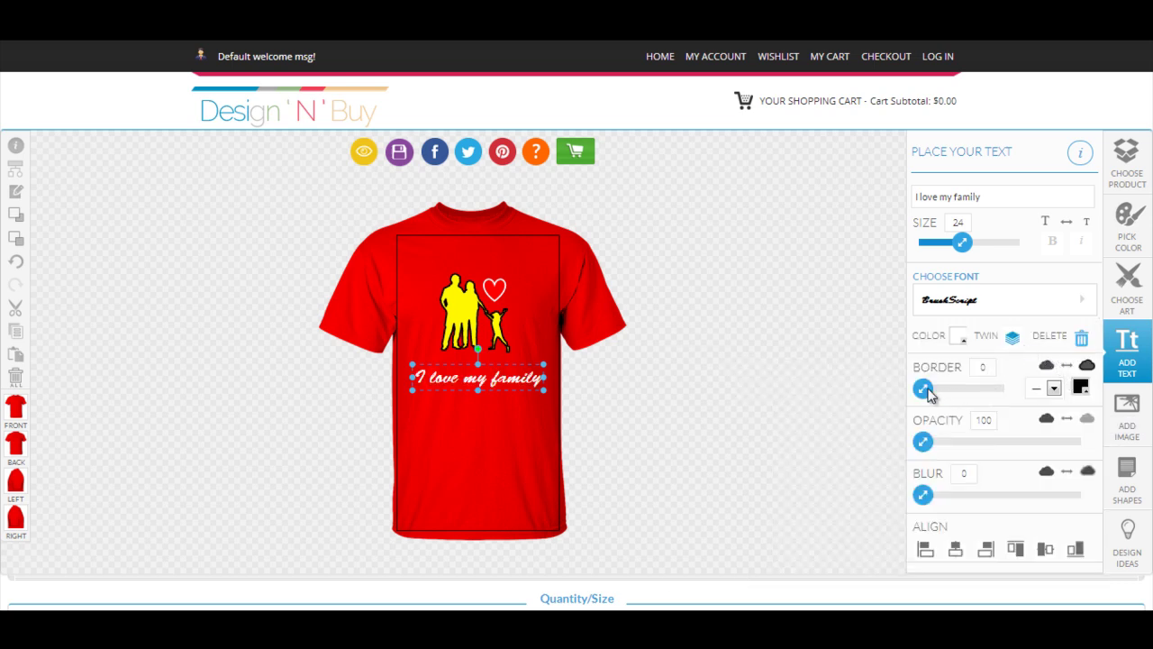
pyautogui.click(1081, 387)
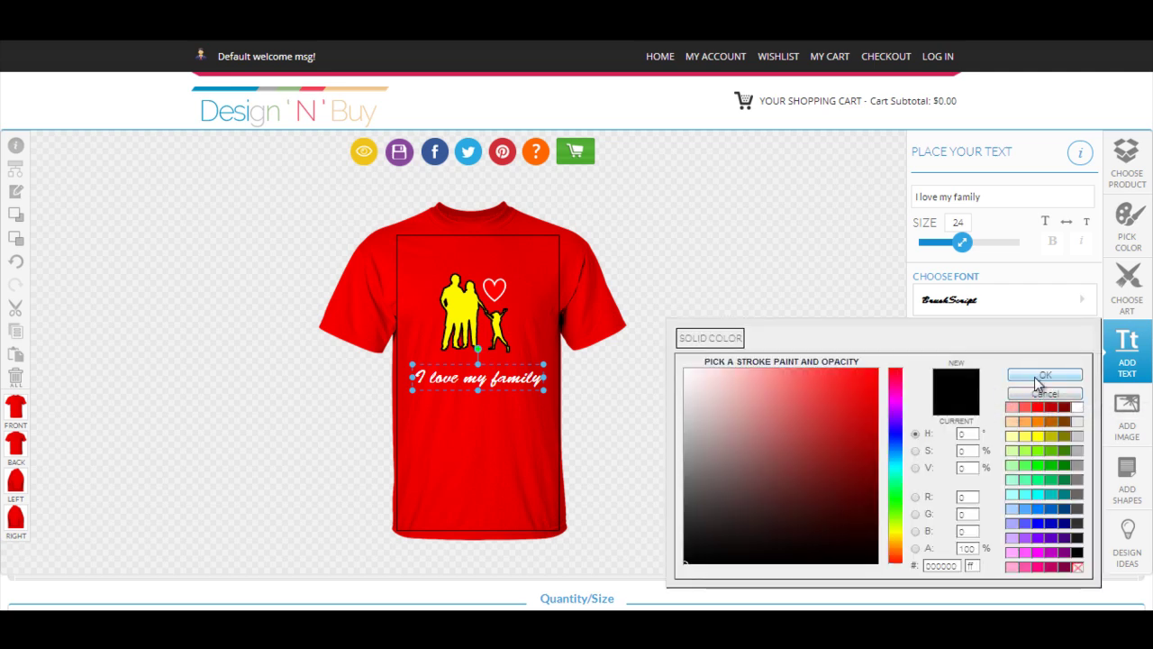
pyautogui.click(1040, 378)
pyautogui.moveTo(925, 391); pyautogui.dragTo(920, 395)
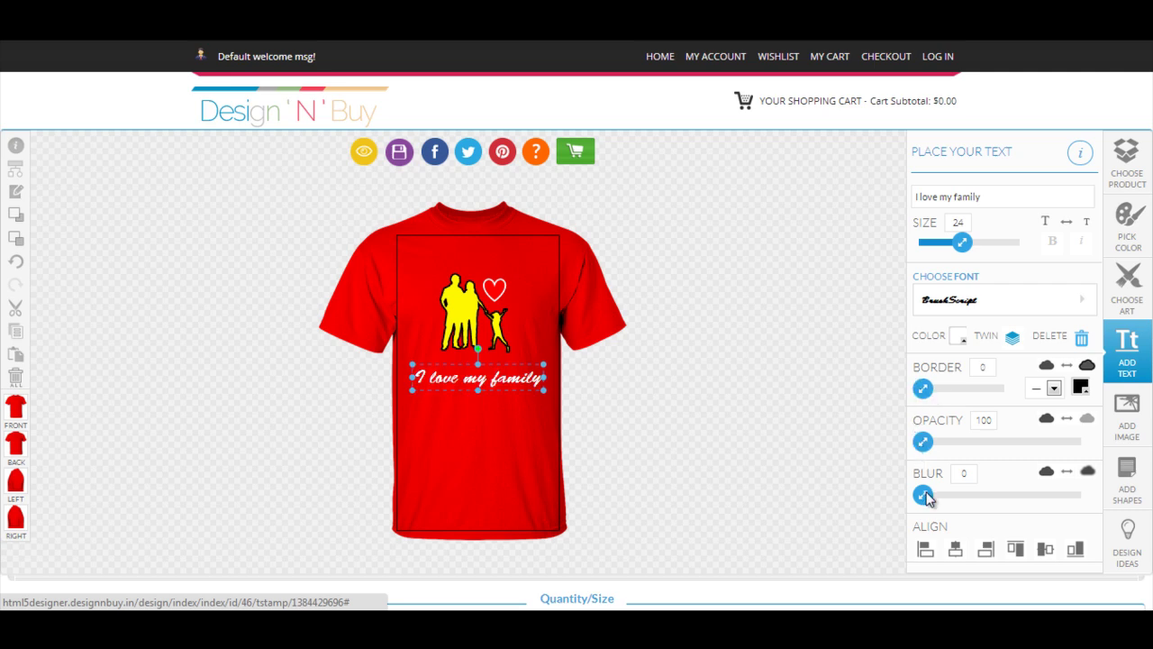
pyautogui.click(1003, 442)
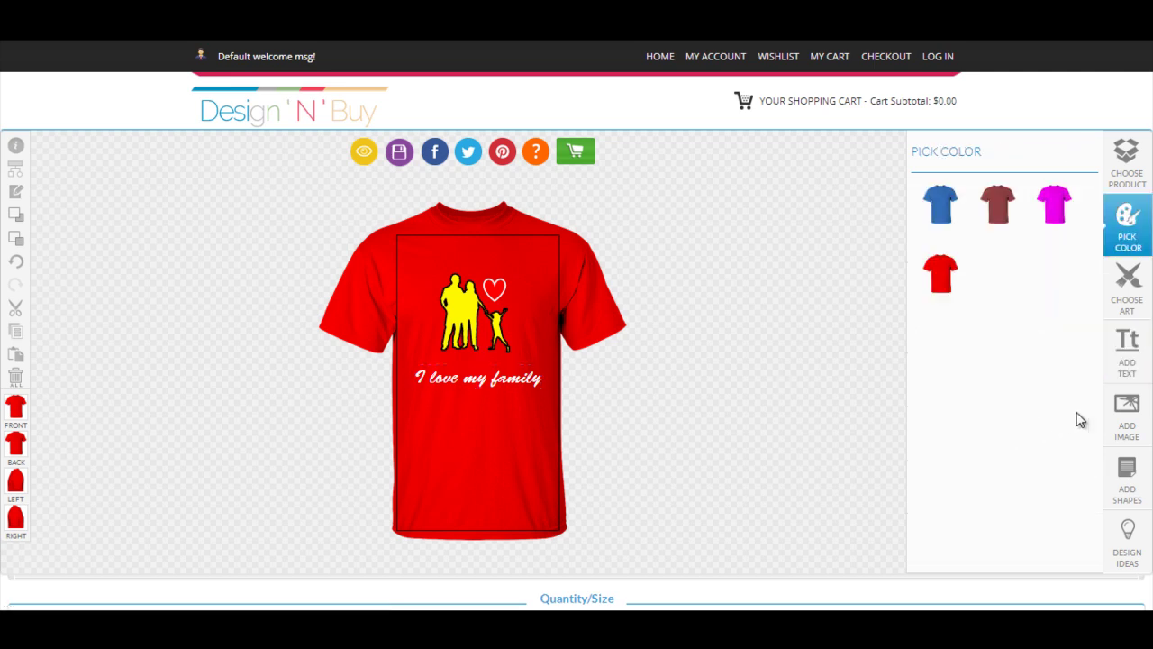
# Step: Browse to Decals_Kid6.png, the turtle-and-football decal, and upload it as an image
pyautogui.click(1126, 419)
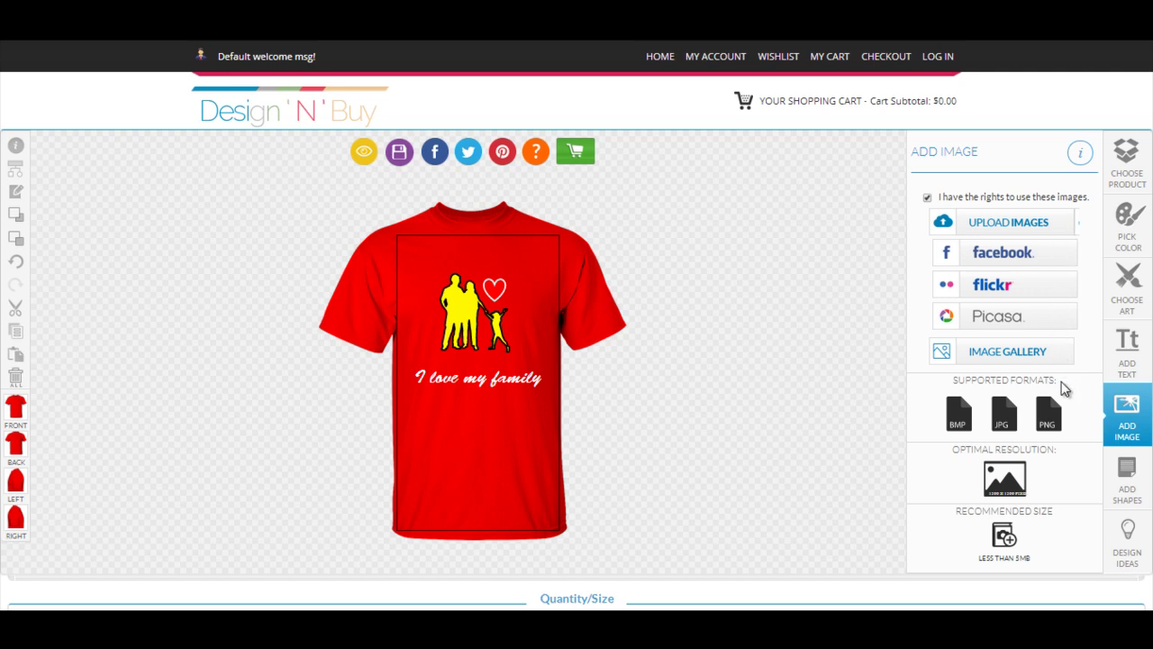
pyautogui.click(1022, 227)
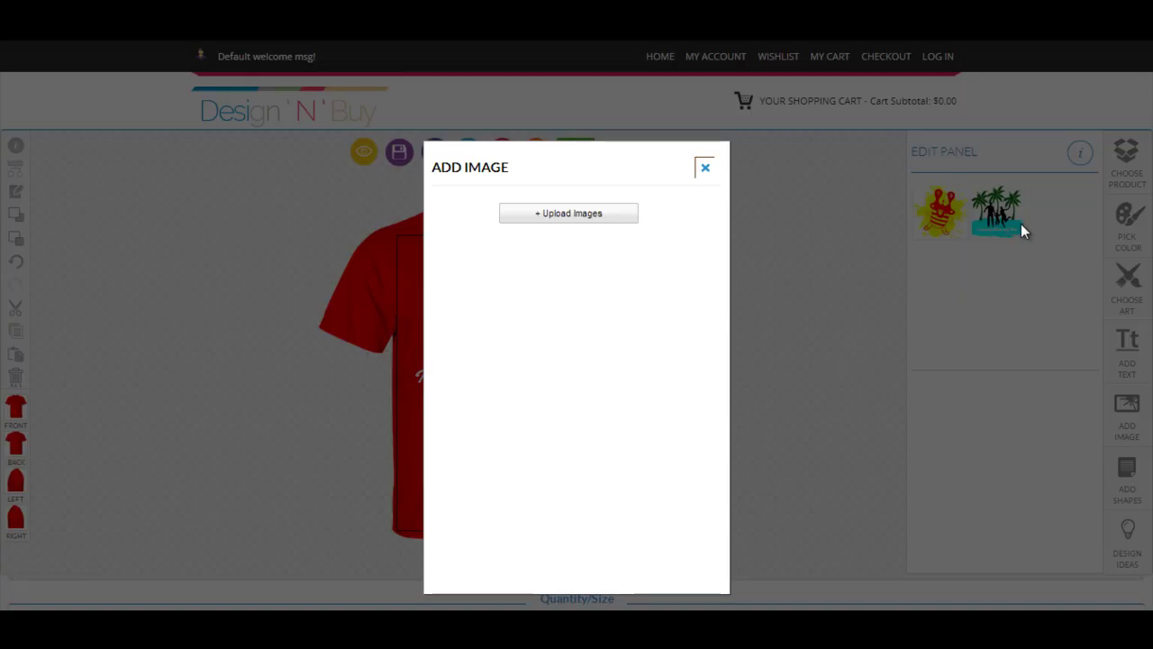
pyautogui.click(577, 218)
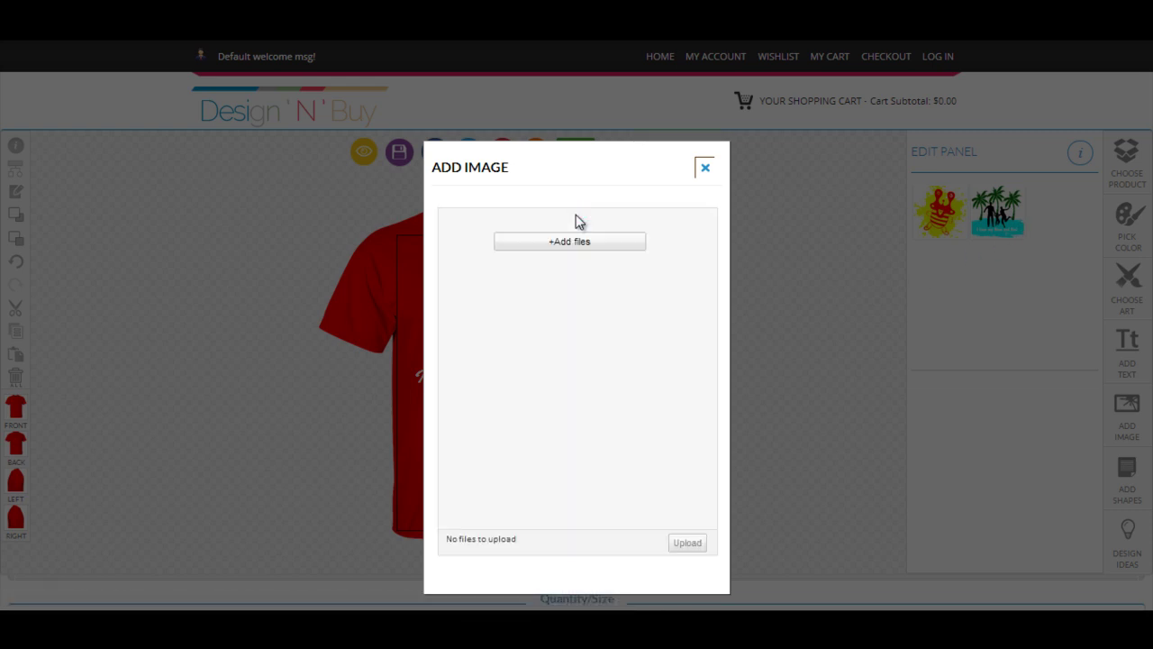
pyautogui.click(578, 247)
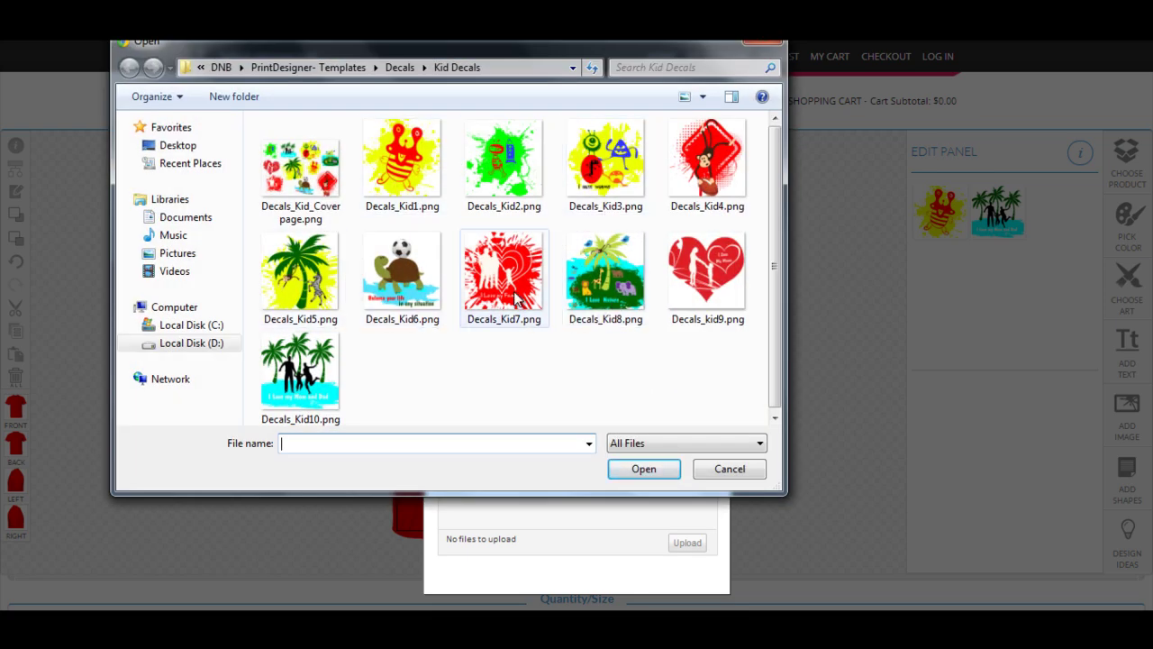
pyautogui.click(421, 292)
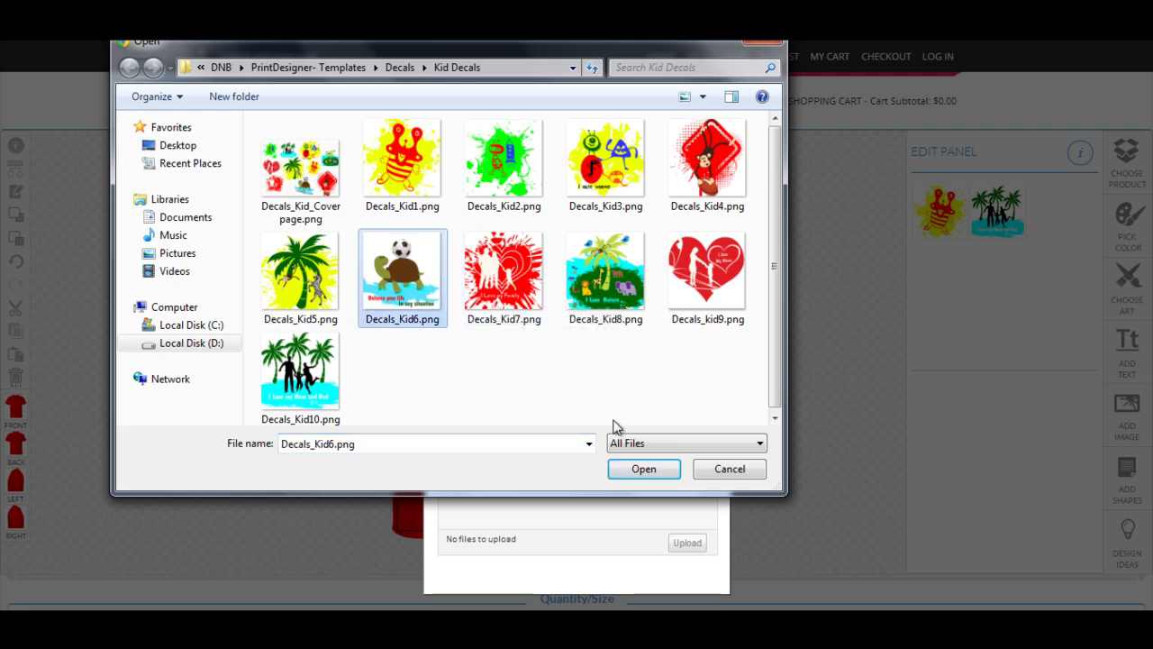
pyautogui.click(644, 470)
pyautogui.click(688, 543)
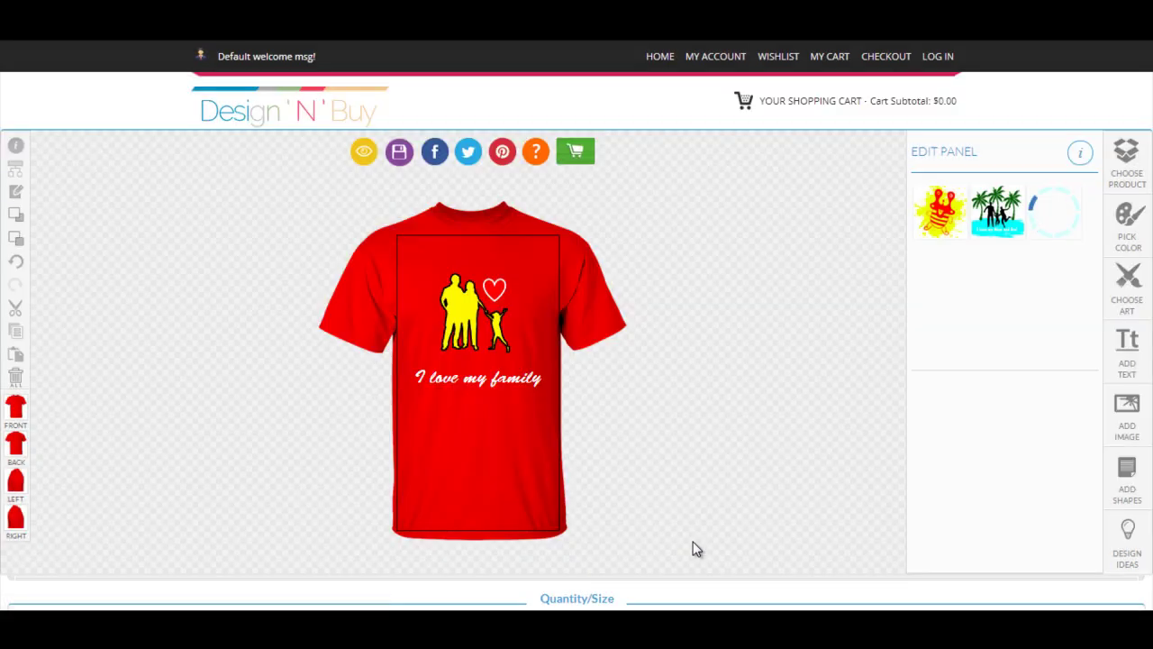
# Step: Add the palm-tree family image, shrink it above 'I love my family' and shift it slightly right
pyautogui.click(1006, 219)
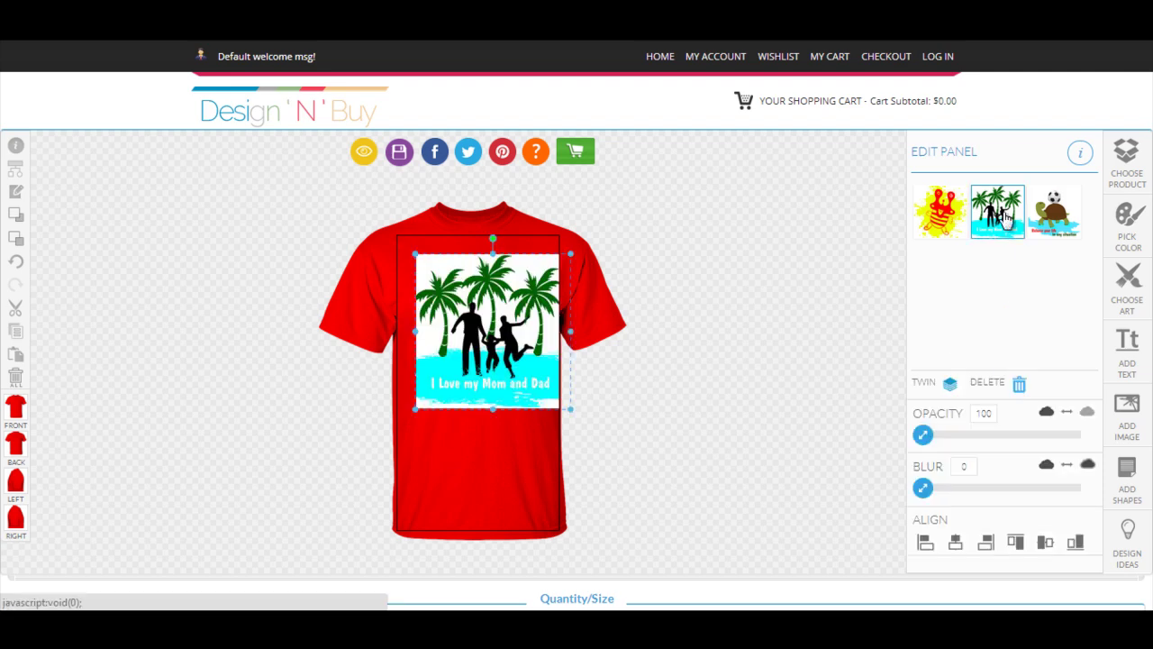
pyautogui.moveTo(570, 409); pyautogui.dragTo(530, 362)
pyautogui.moveTo(481, 329); pyautogui.dragTo(487, 330)
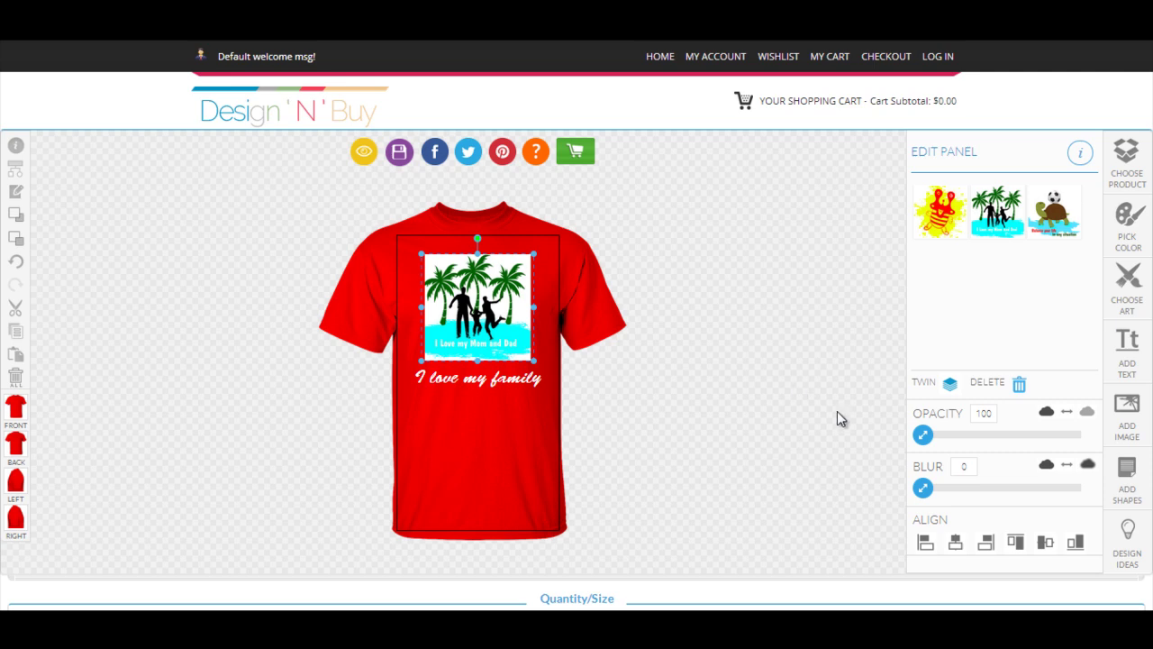
# Step: Apply the Get Together idea from the Event design ideas, replacing the current design
pyautogui.click(1137, 557)
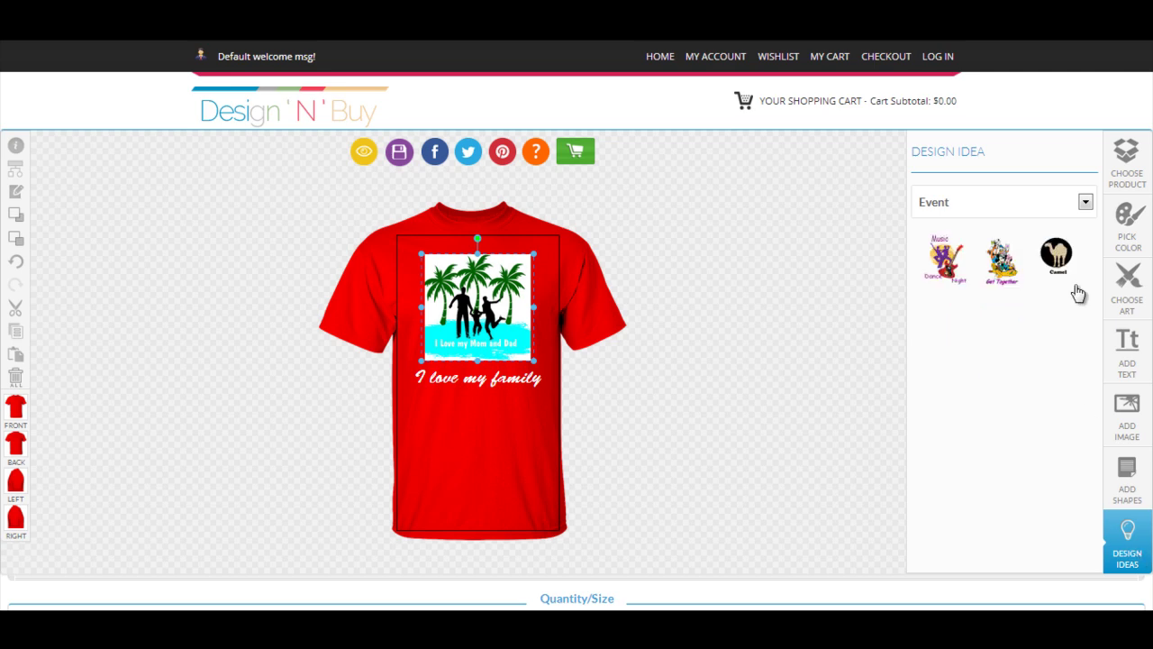
pyautogui.click(1085, 204)
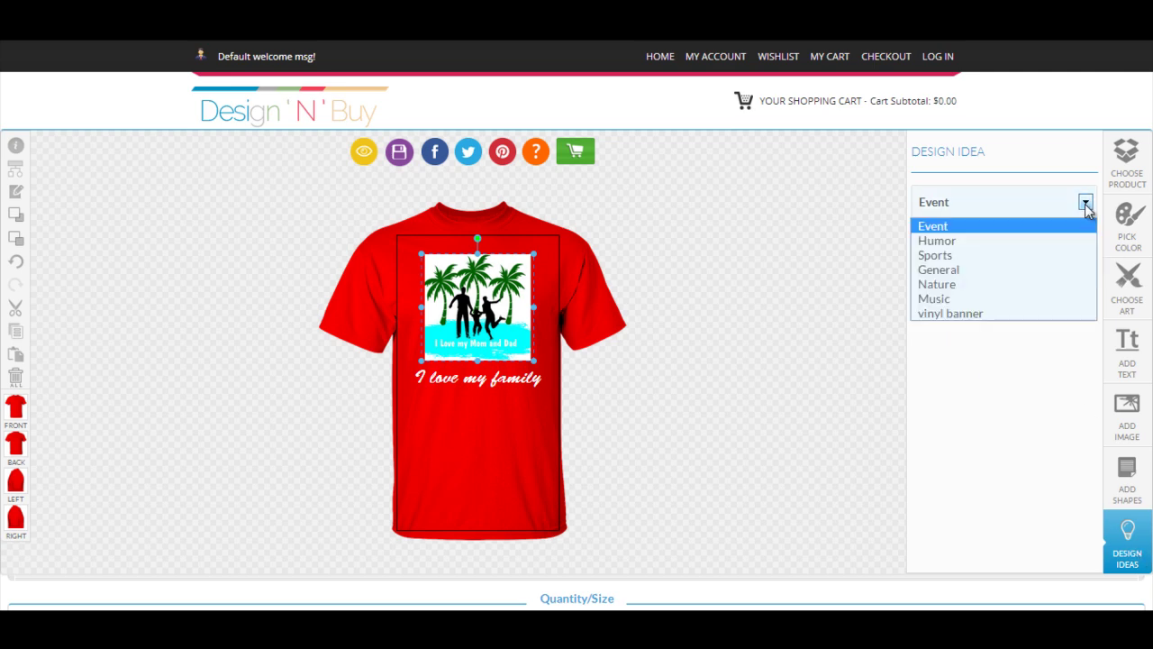
pyautogui.click(1076, 371)
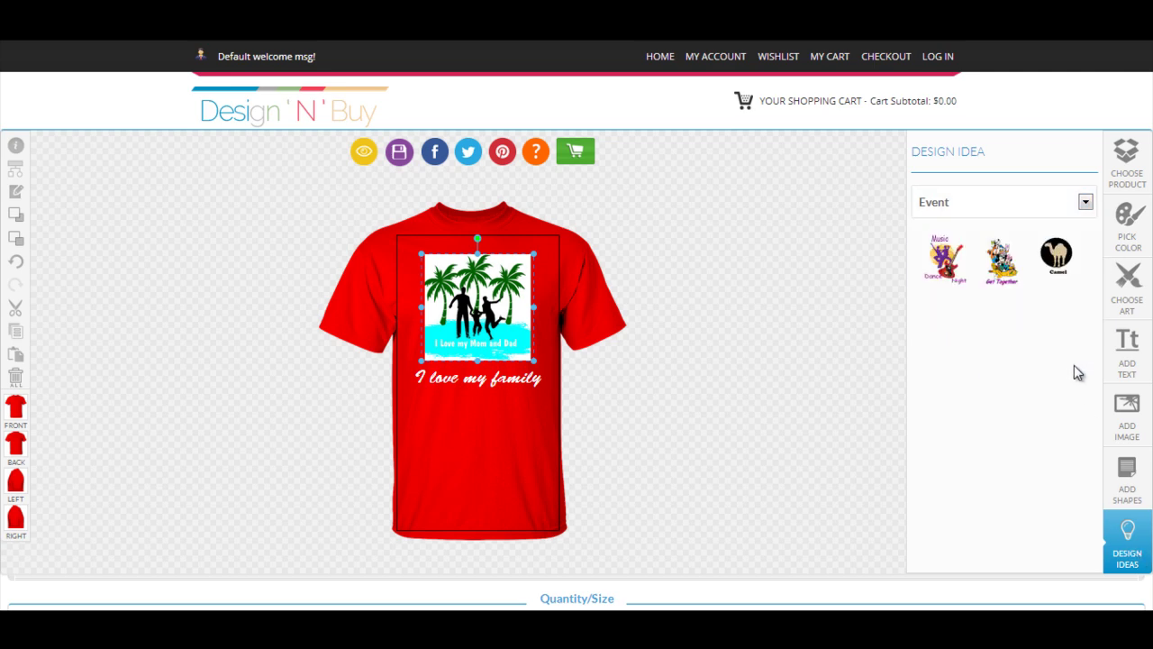
pyautogui.click(1005, 259)
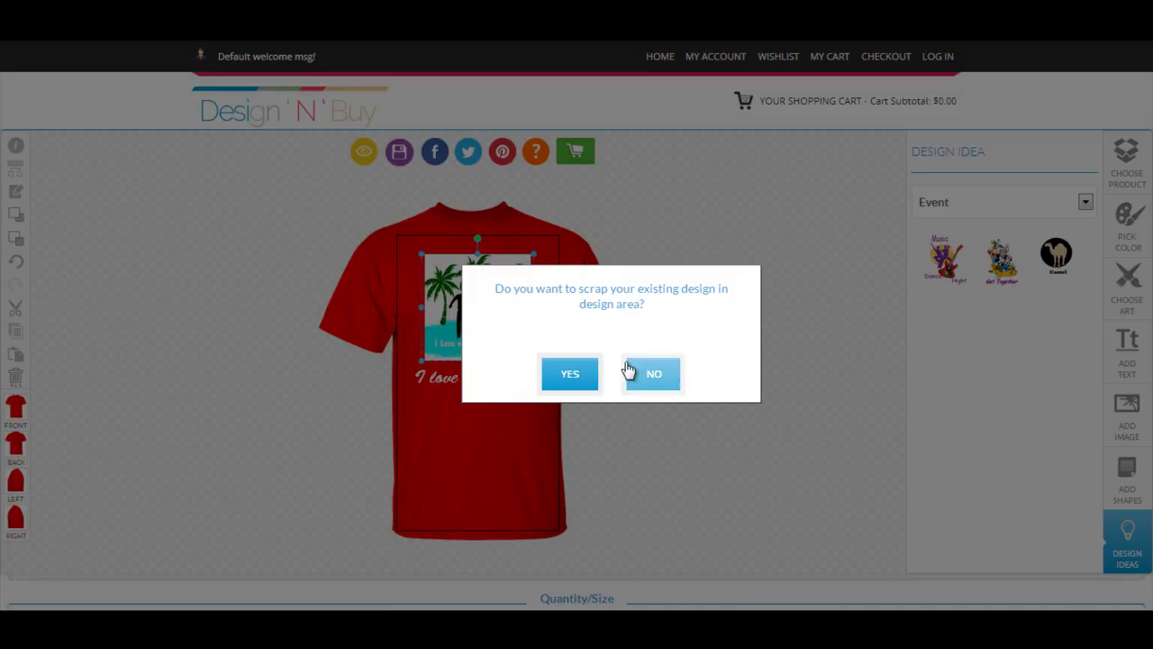
pyautogui.click(571, 377)
# Step: Move the Get Together cartoon art and its text slightly up and left
pyautogui.moveTo(404, 263); pyautogui.dragTo(576, 514)
pyautogui.moveTo(494, 370); pyautogui.dragTo(484, 358)
pyautogui.click(498, 457)
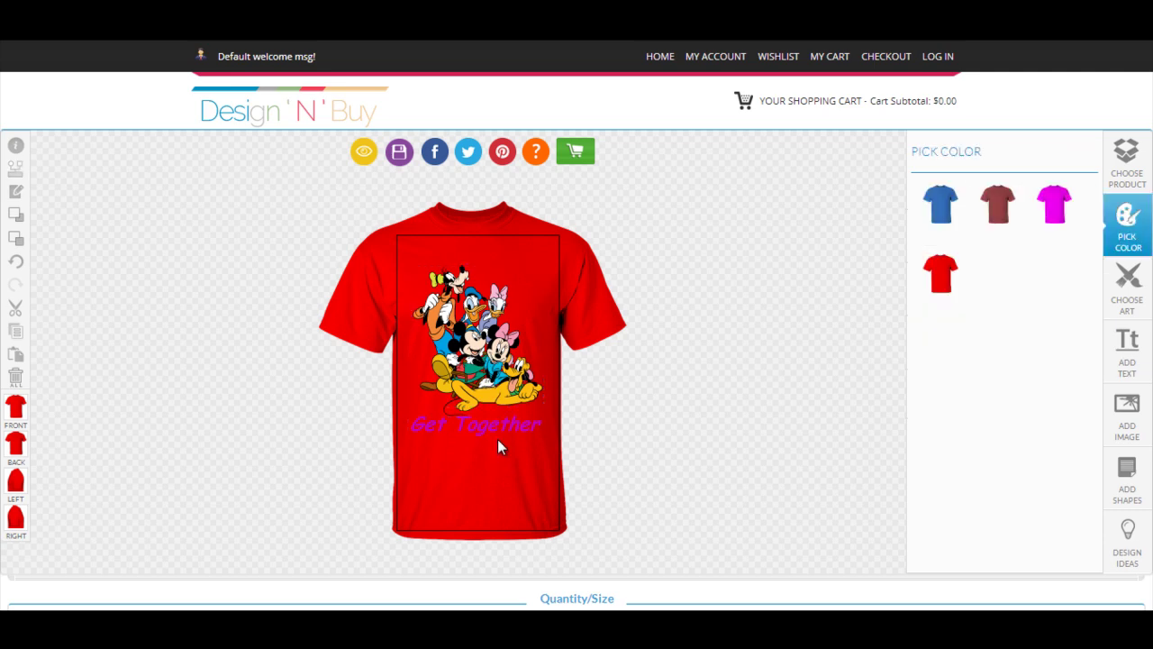
# Step: Change the Get Together text colour to white
pyautogui.click(498, 431)
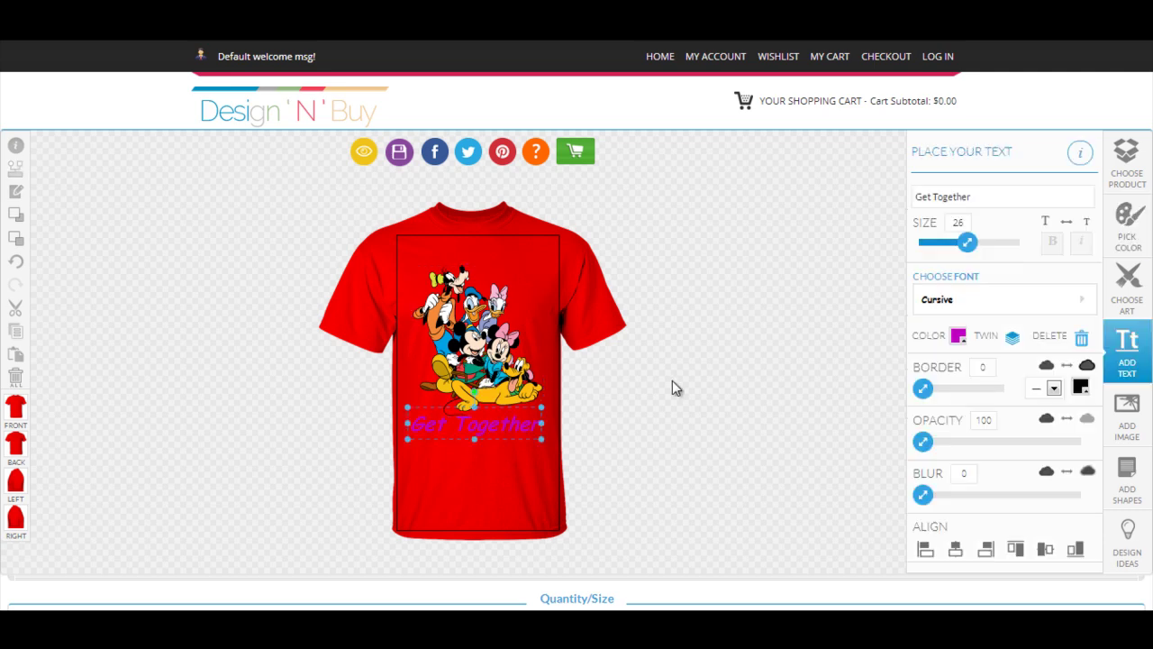
pyautogui.click(959, 339)
pyautogui.click(1077, 407)
pyautogui.click(1065, 379)
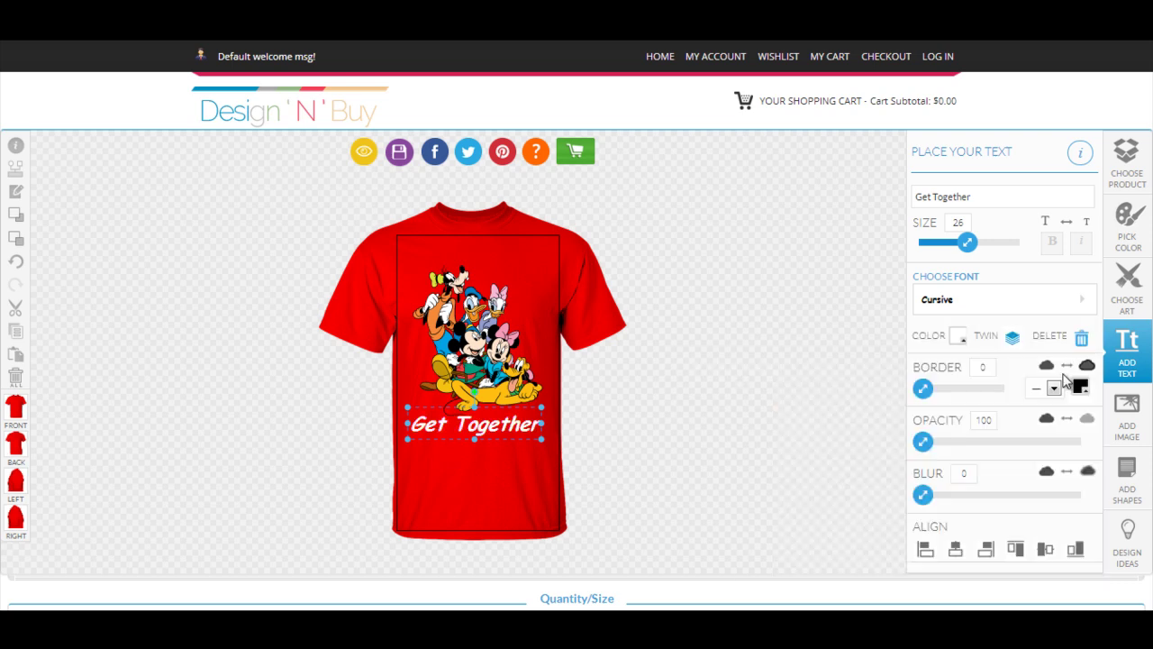
pyautogui.click(524, 484)
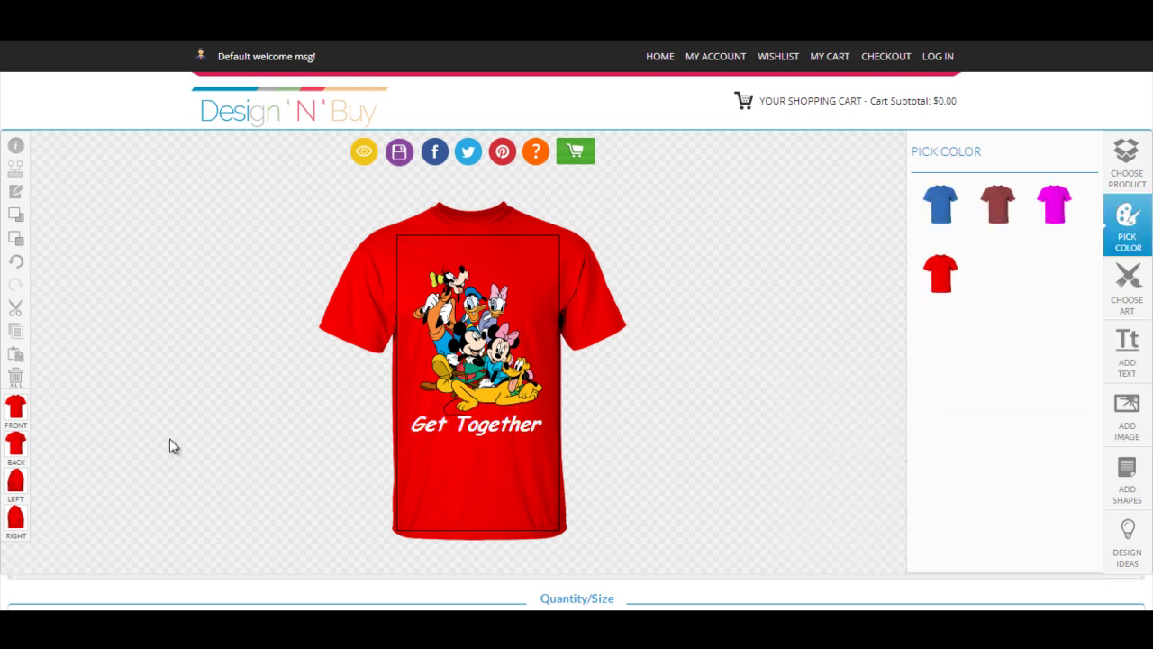
# Step: Preview the shirt's back, left and right sides, then return to the front view
pyautogui.click(17, 443)
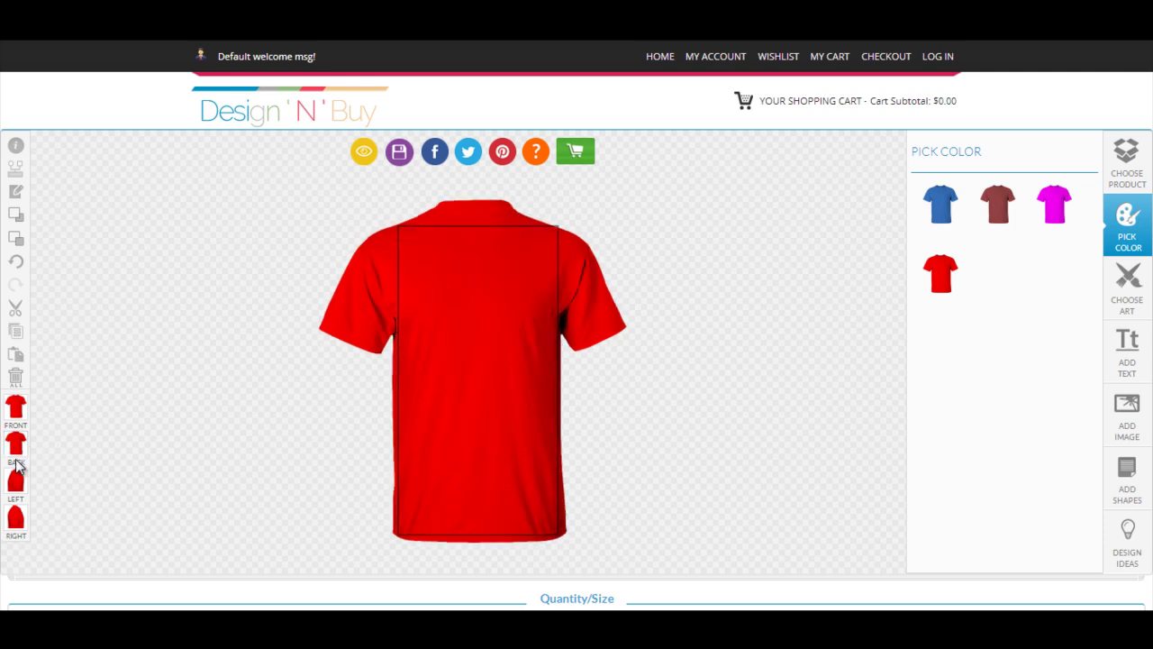
pyautogui.click(15, 483)
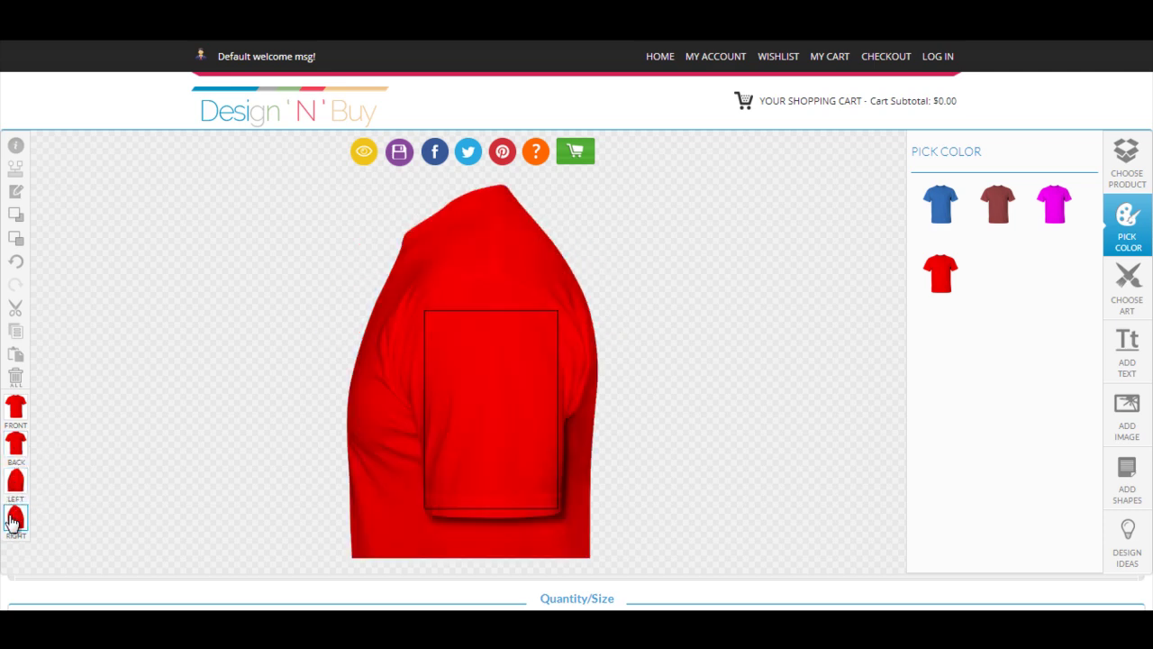
pyautogui.click(15, 517)
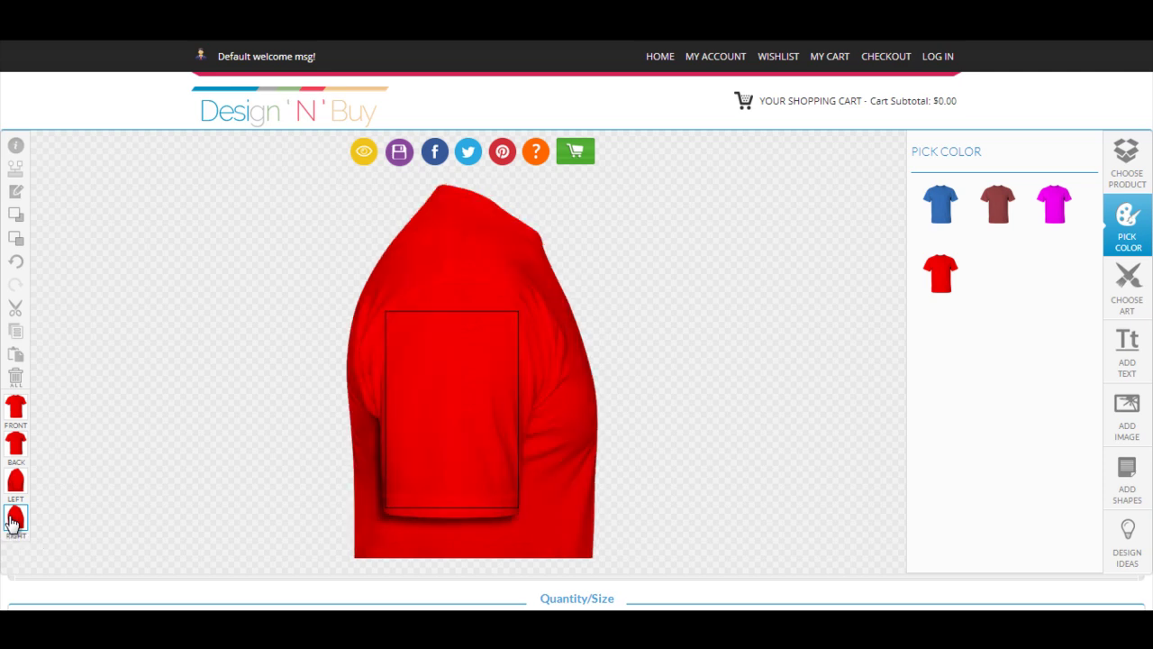
pyautogui.click(16, 412)
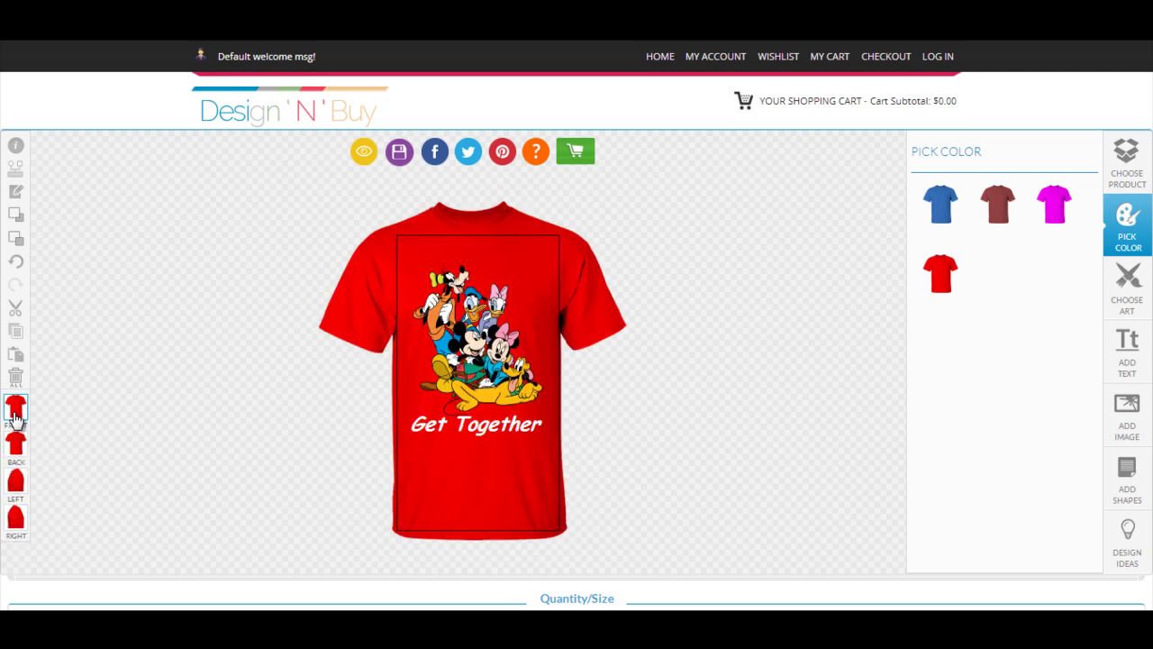
pyautogui.click(400, 153)
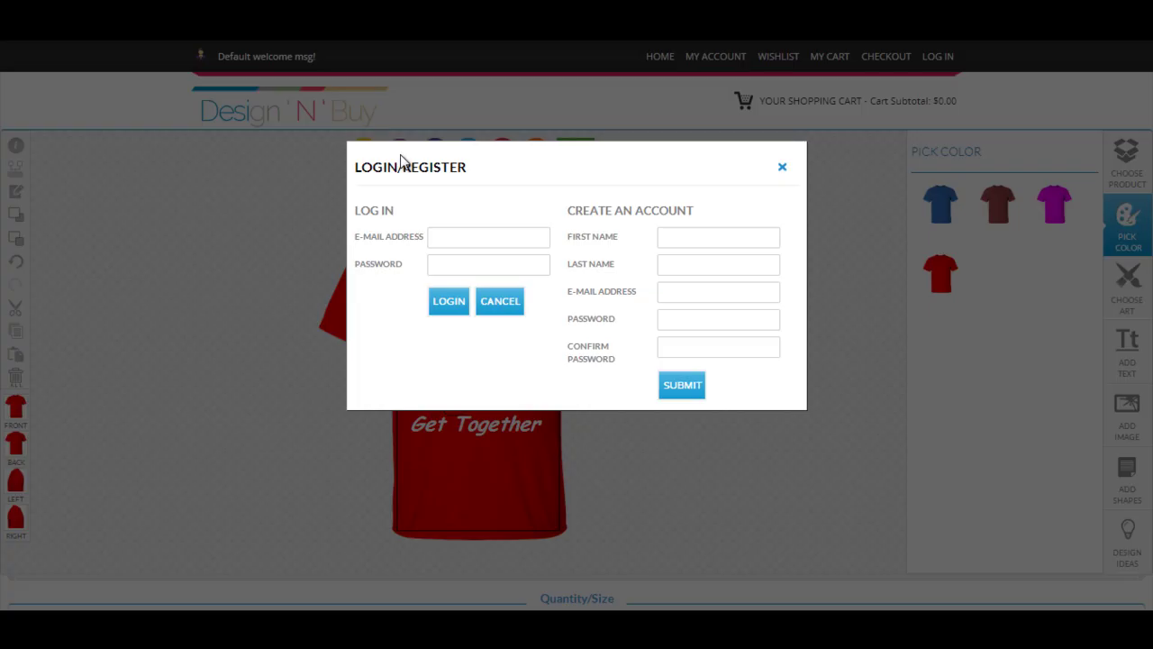
pyautogui.click(439, 239)
pyautogui.click(784, 175)
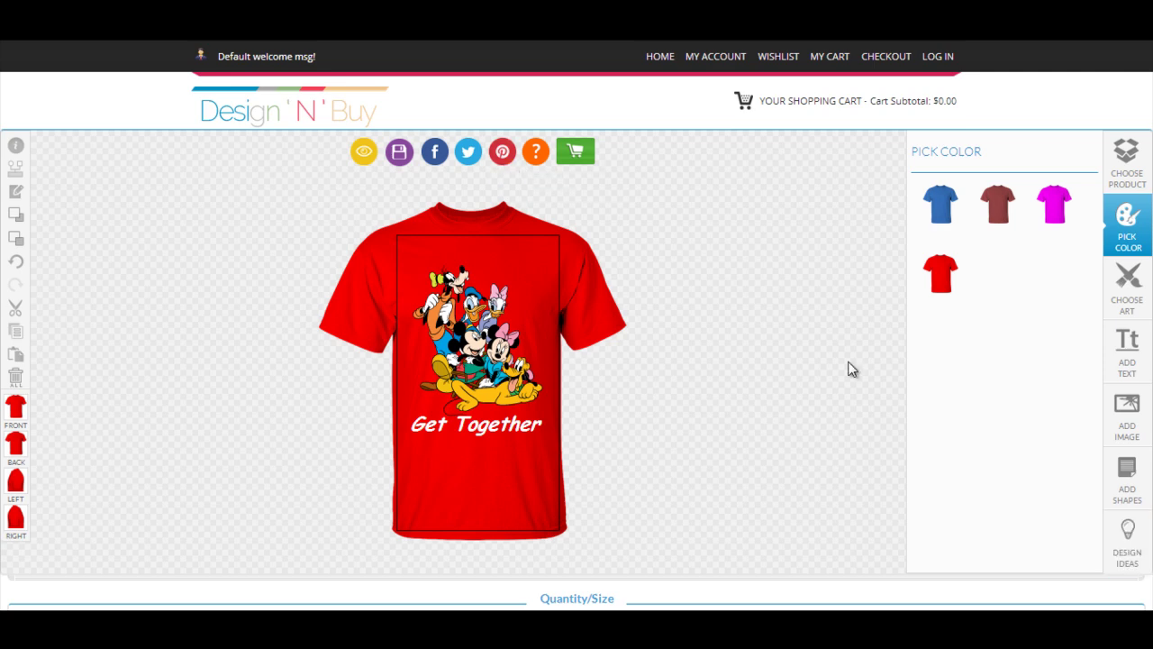
# Step: Set the XXL quantity to 4 and add the shirts to the cart
pyautogui.scroll(-3, 851, 369)
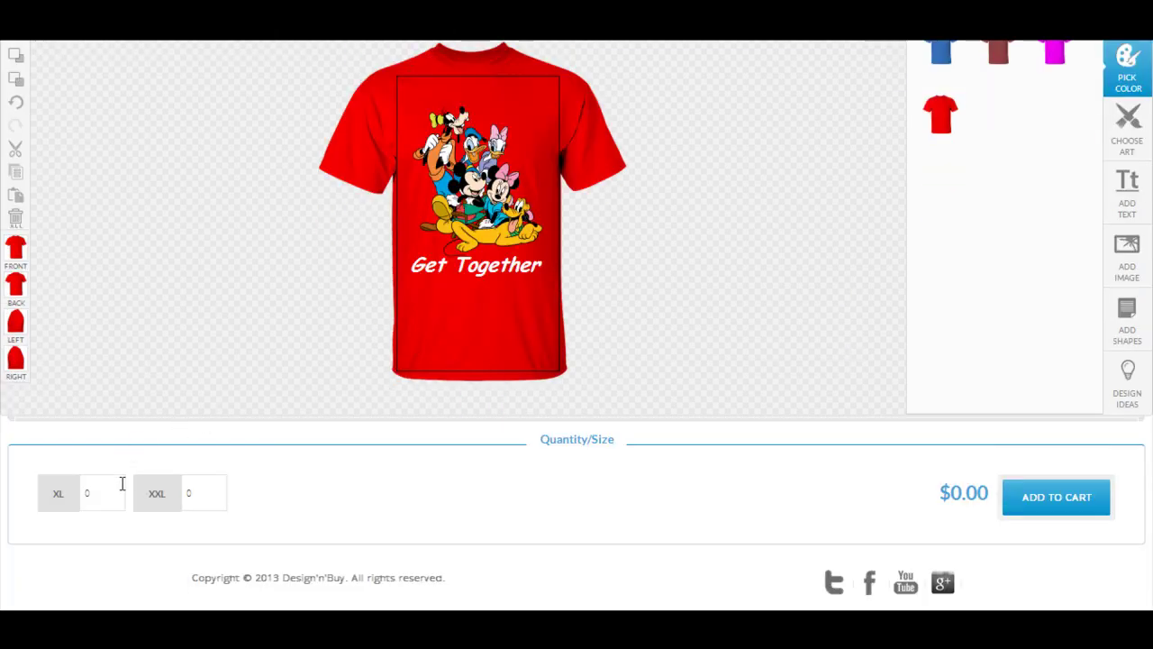
pyautogui.doubleClick(184, 502)
pyautogui.write('4')
pyautogui.click(1084, 507)
pyautogui.scroll(1, 949, 466)
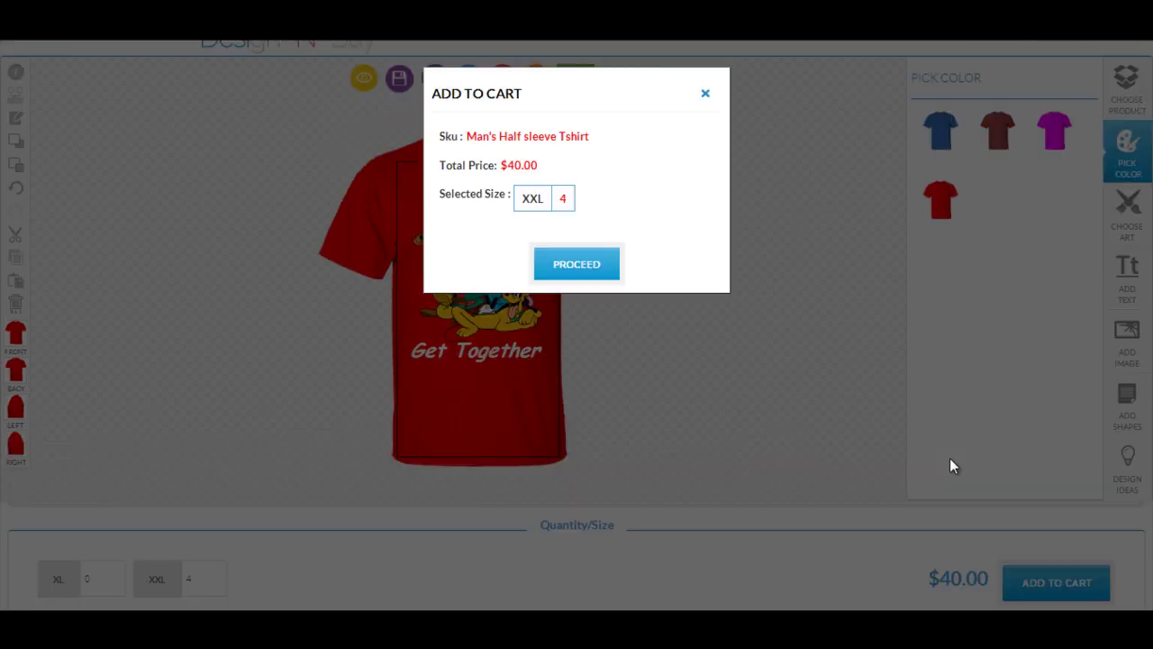
pyautogui.scroll(1, 949, 466)
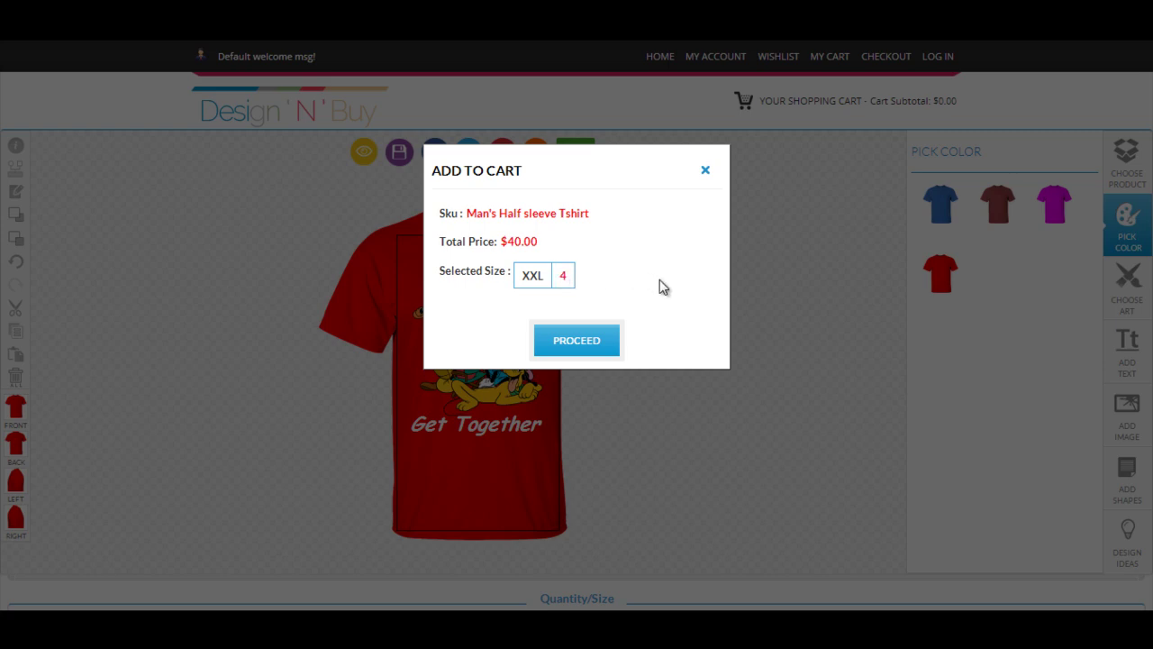
# Step: Proceed from the Add to Cart summary through the Shopping Cart to checkout
pyautogui.click(601, 344)
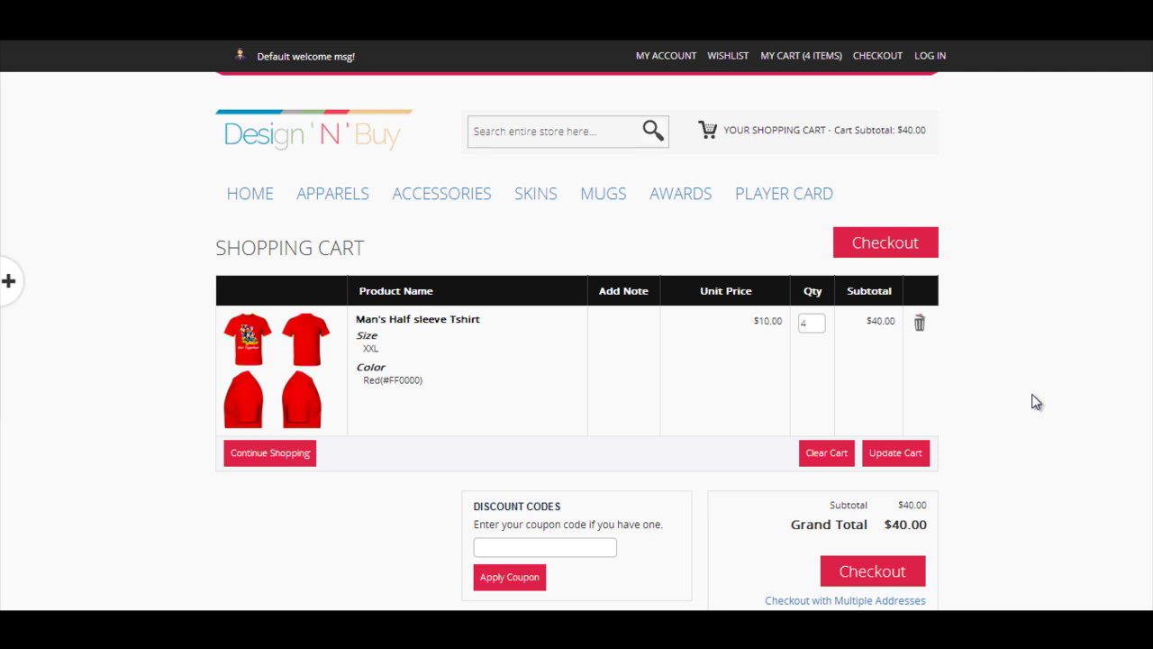
pyautogui.scroll(-2, 1036, 402)
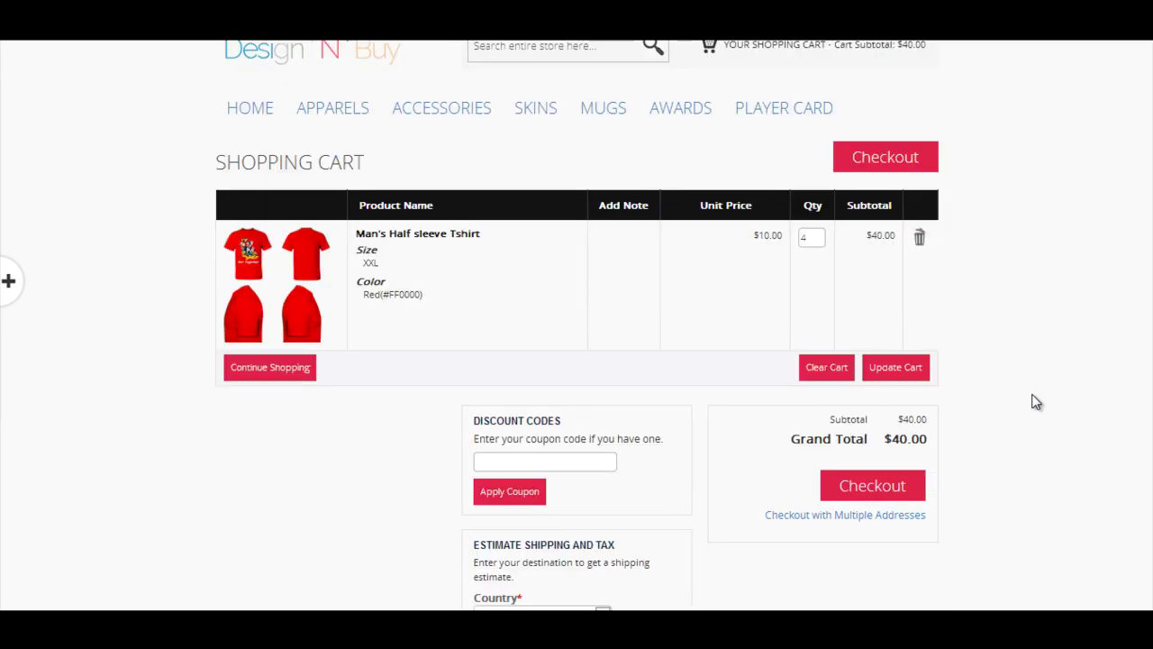
pyautogui.click(898, 402)
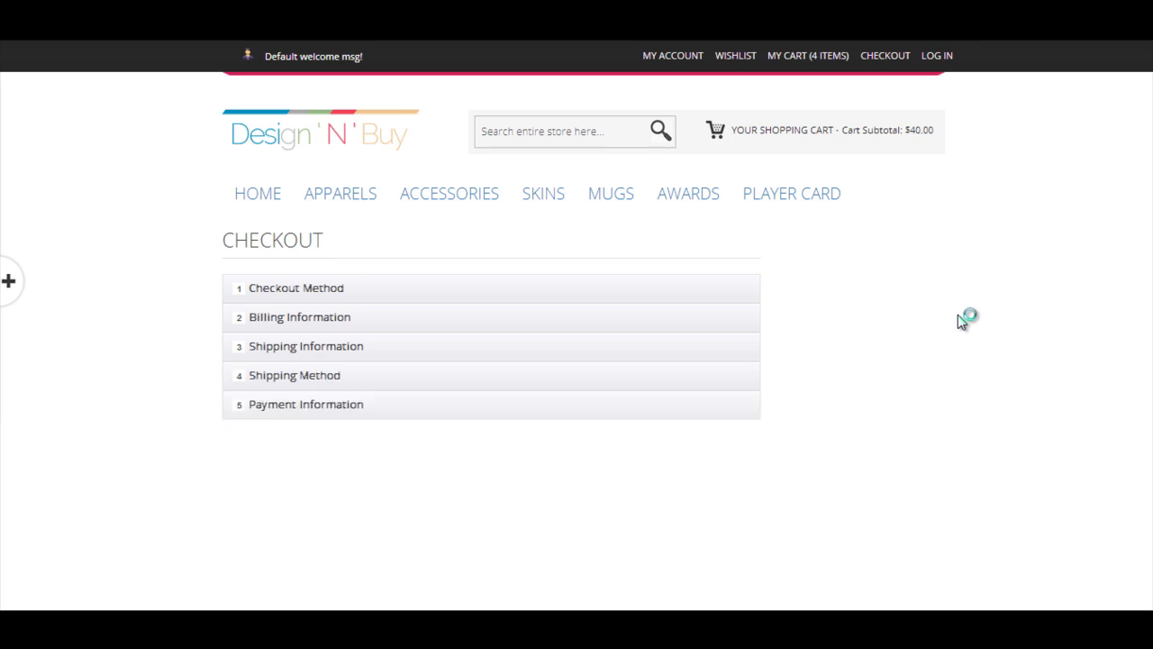
pyautogui.scroll(-1, 957, 315)
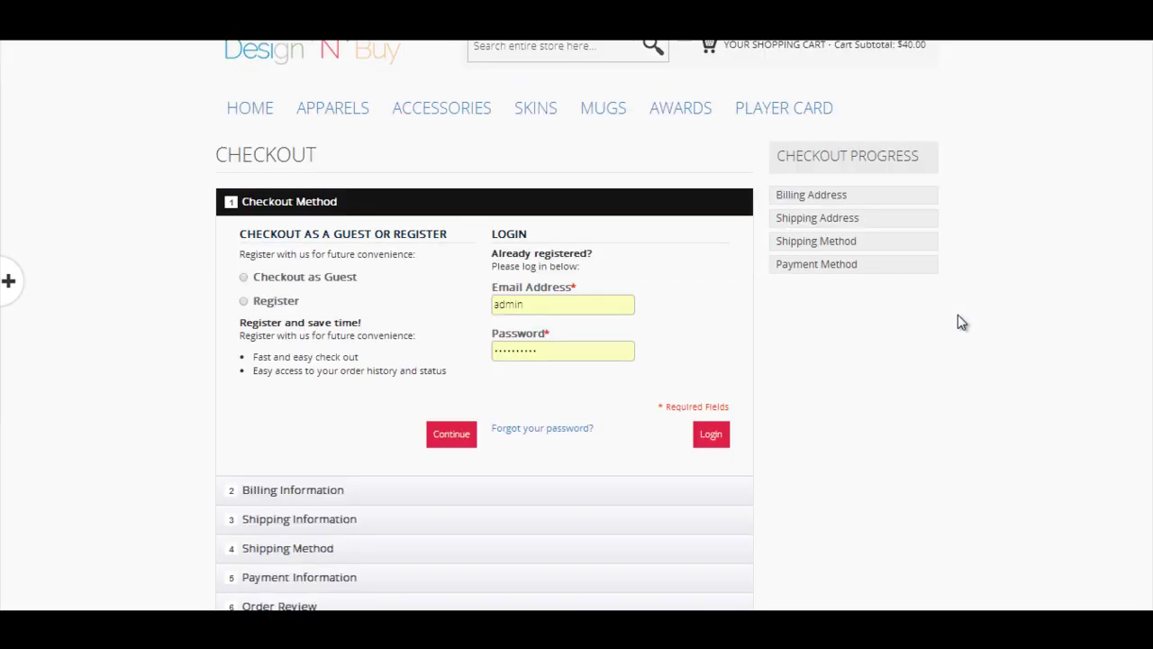
pyautogui.scroll(-1, 959, 317)
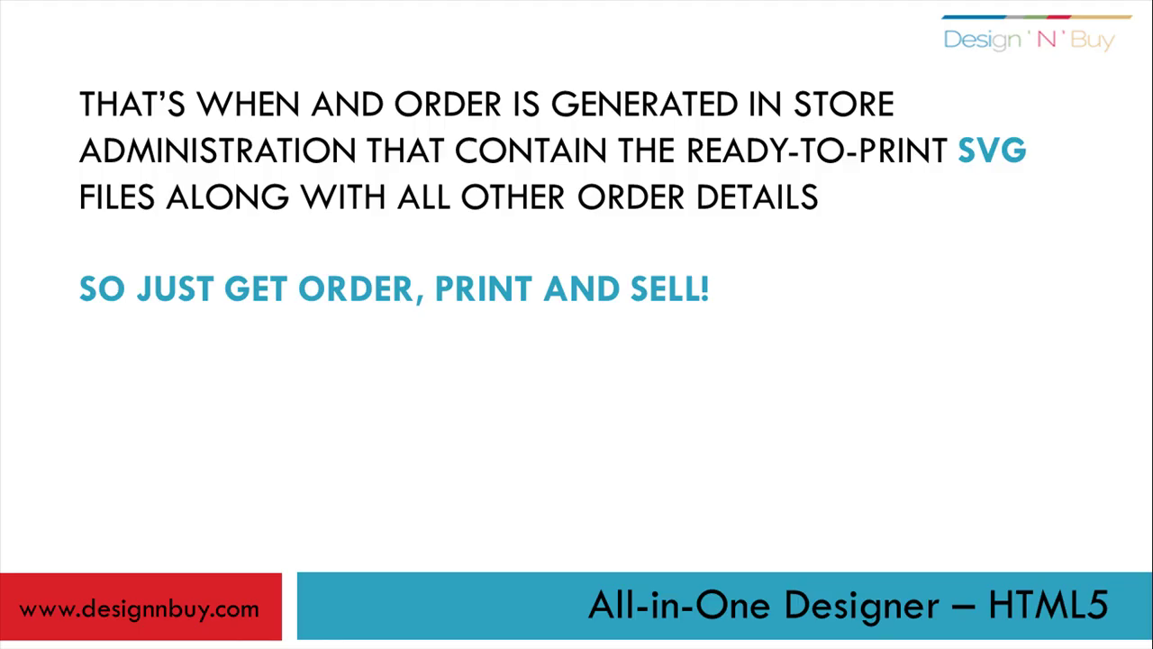